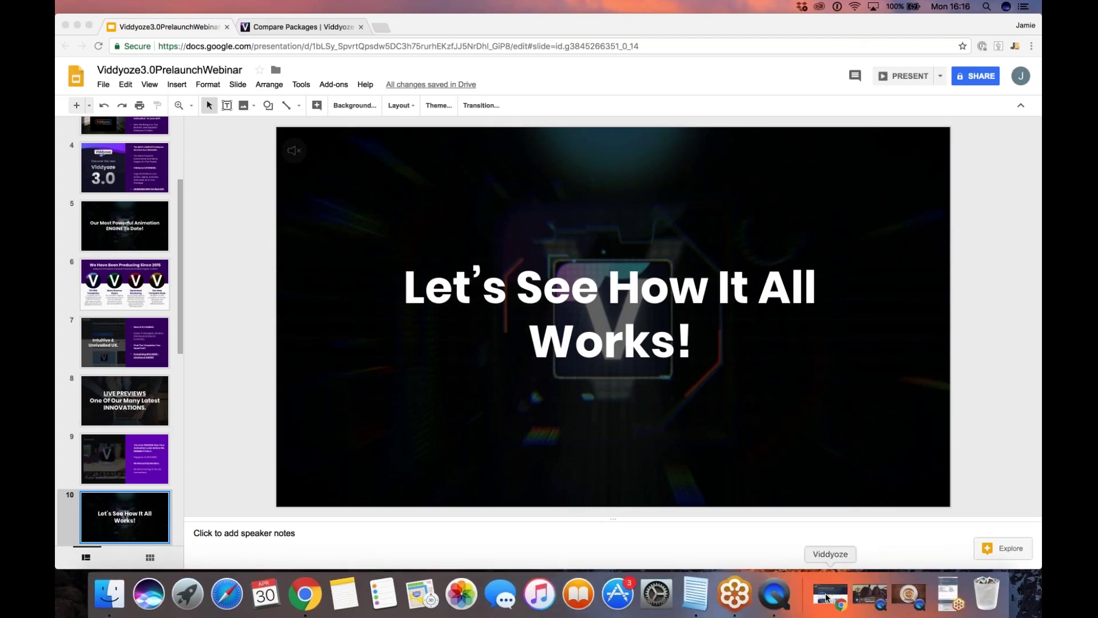
Step: Switch to the Viddyoze template library in Chrome and look over the first templates
left_click(826, 598)
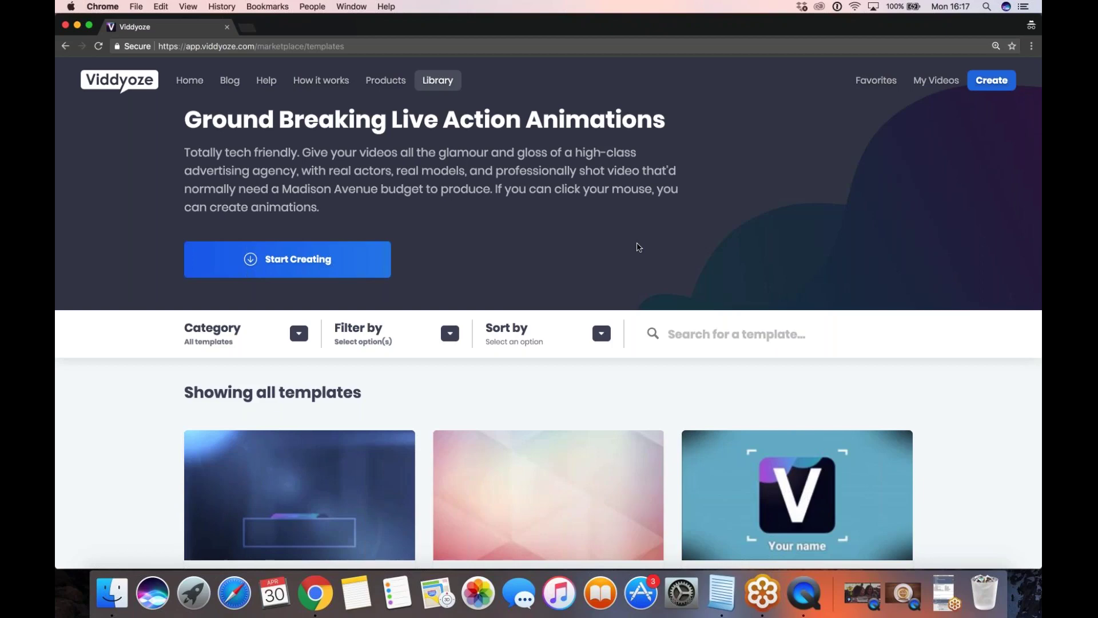
scroll(291, 340, "down", 1)
scroll(292, 340, "down", 4)
scroll(291, 339, "up", 1)
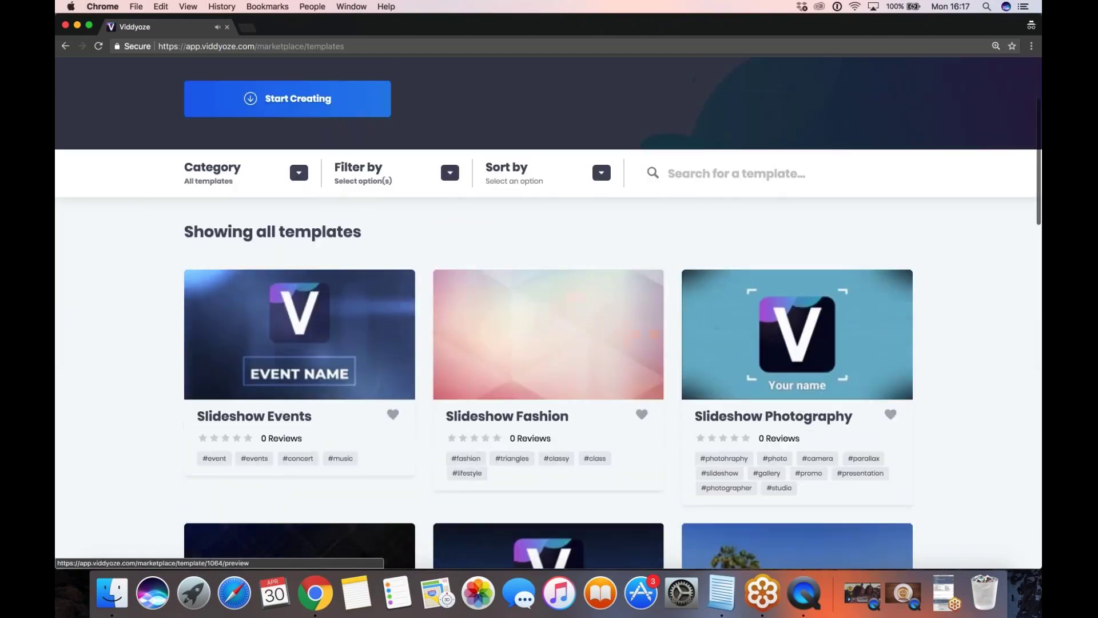
Step: Review the available template categories, close the list and browse through the full template library
left_click(304, 174)
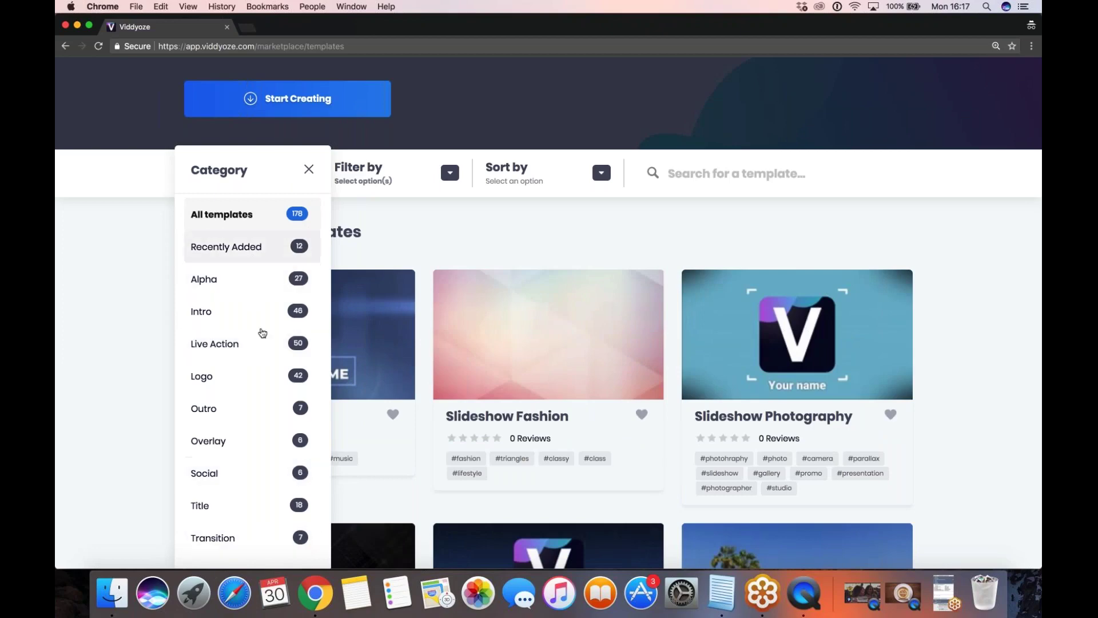
left_click(449, 218)
scroll(137, 264, "down", 20)
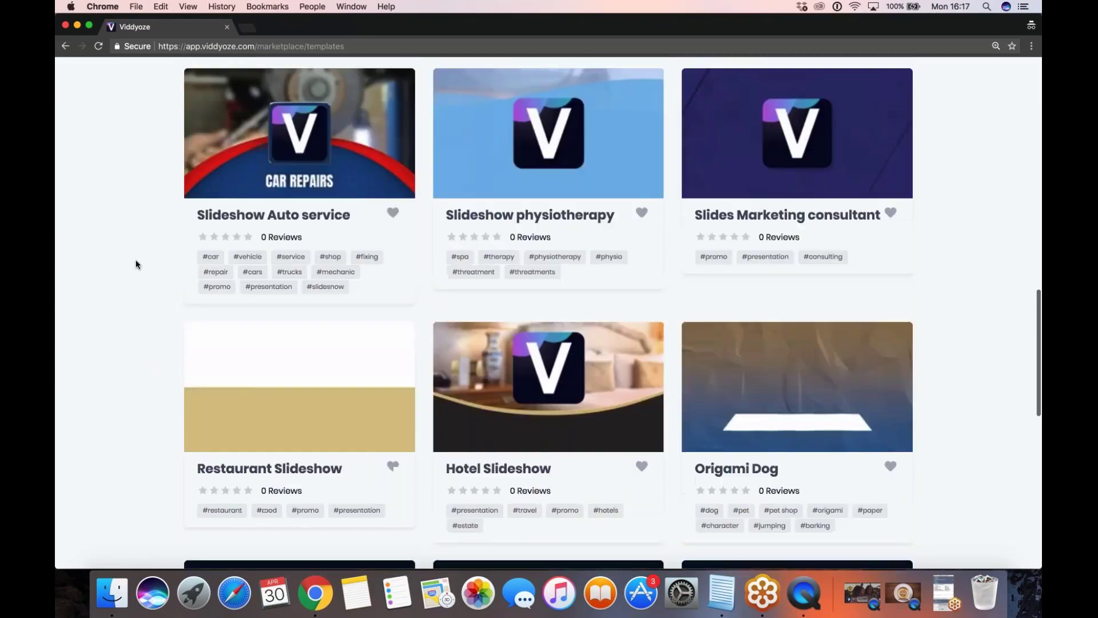
scroll(137, 264, "up", 20)
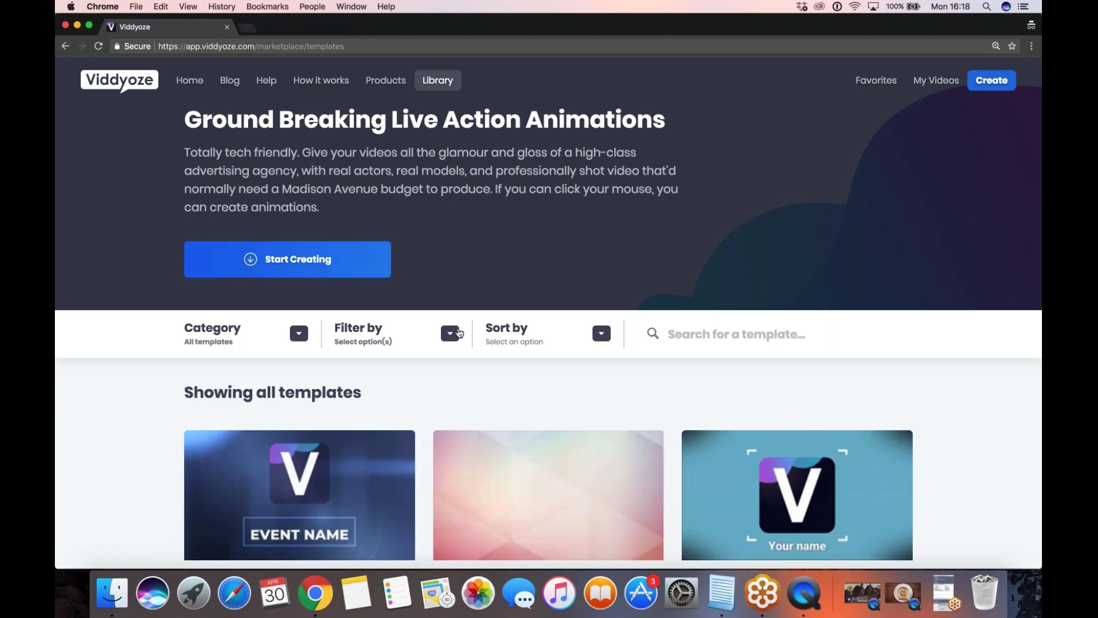
Step: Filter the templates by the Longer duration and browse the filtered library
left_click(460, 333)
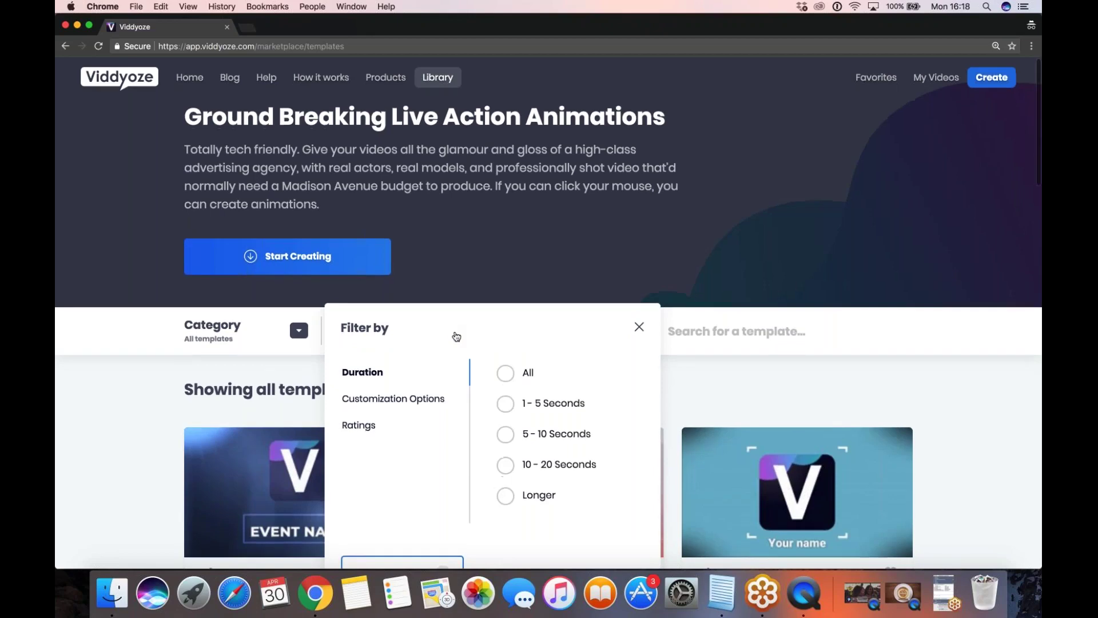
scroll(456, 337, "down", 2)
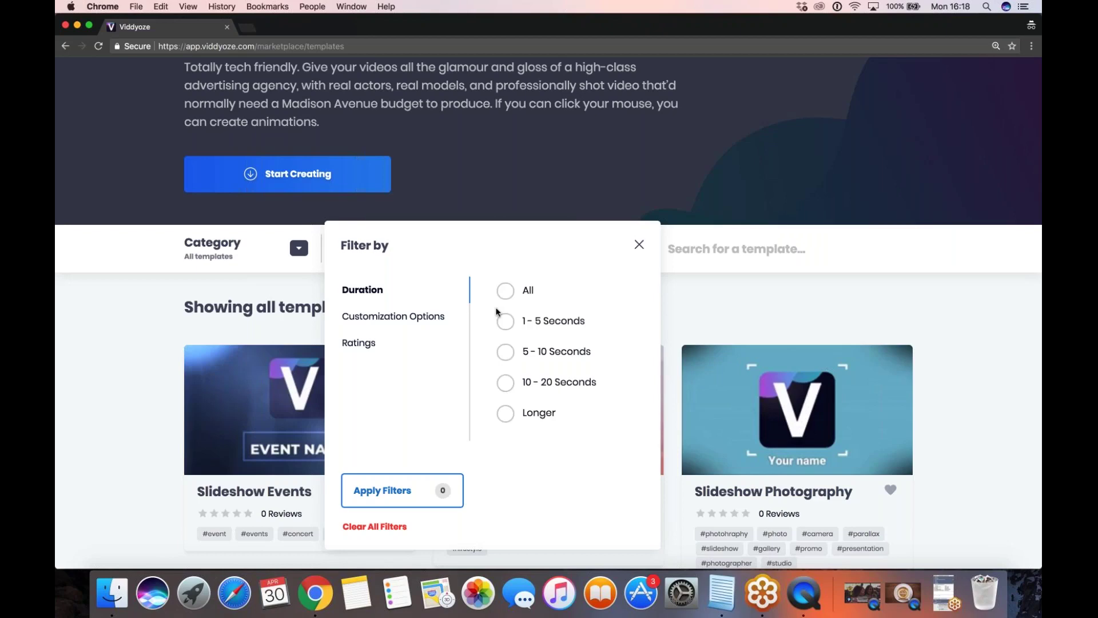
left_click(505, 413)
left_click(382, 490)
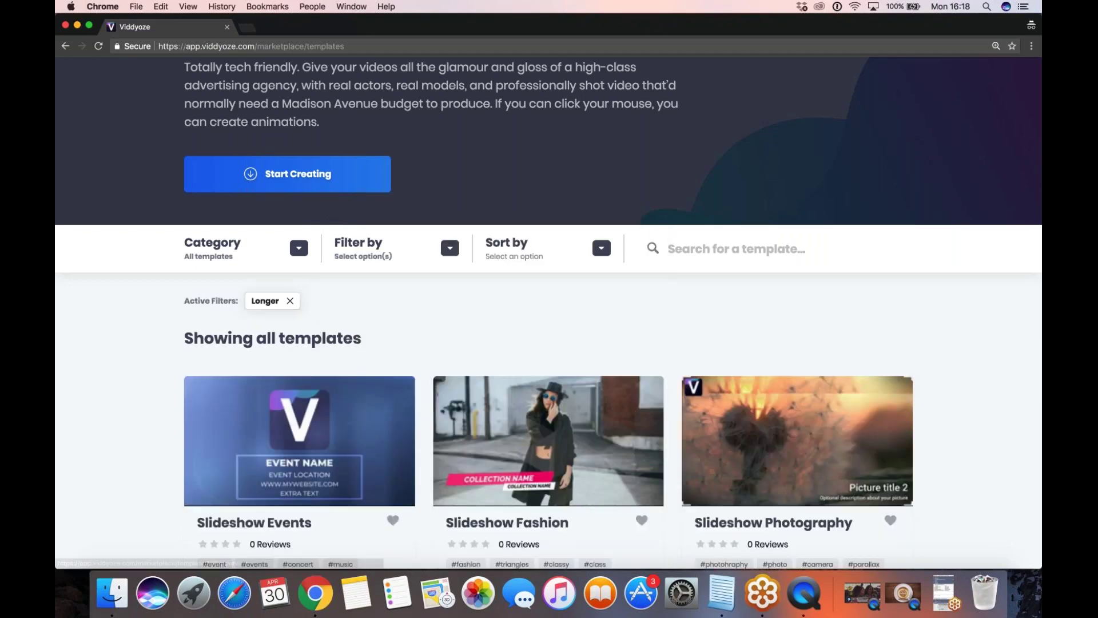
scroll(549, 309, "down", 10)
scroll(81, 393, "down", 4)
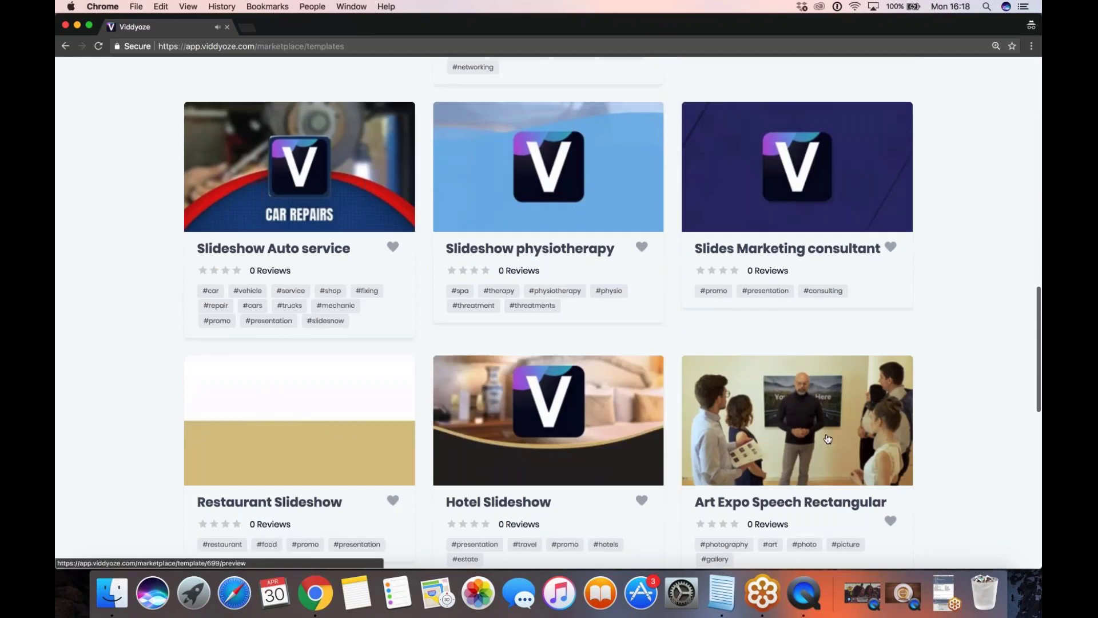
scroll(794, 422, "down", 5)
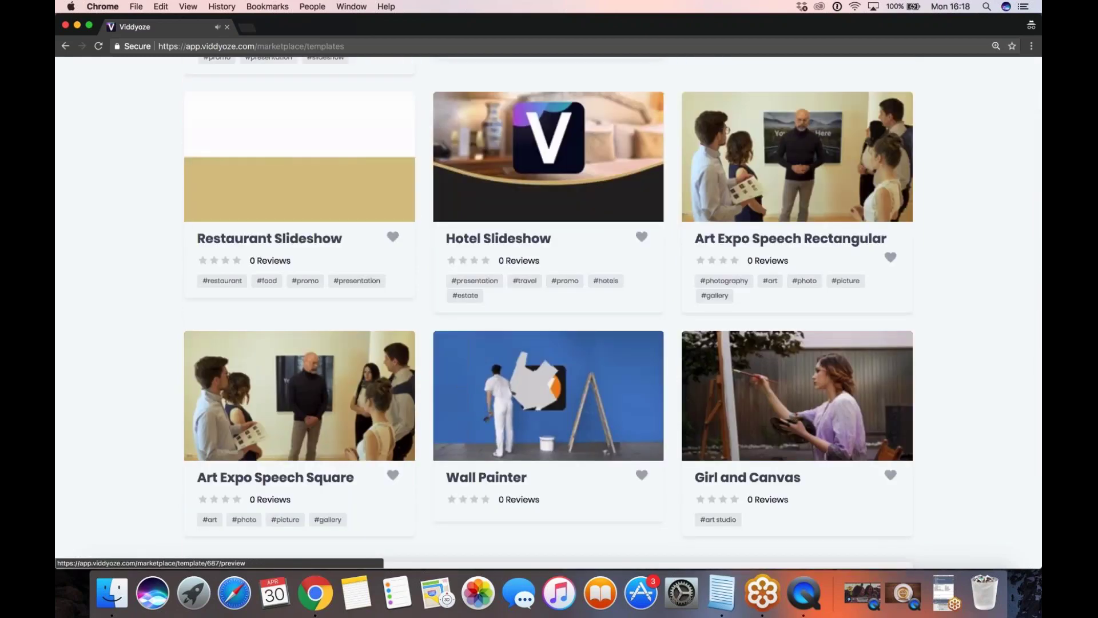
scroll(548, 394, "up", 15)
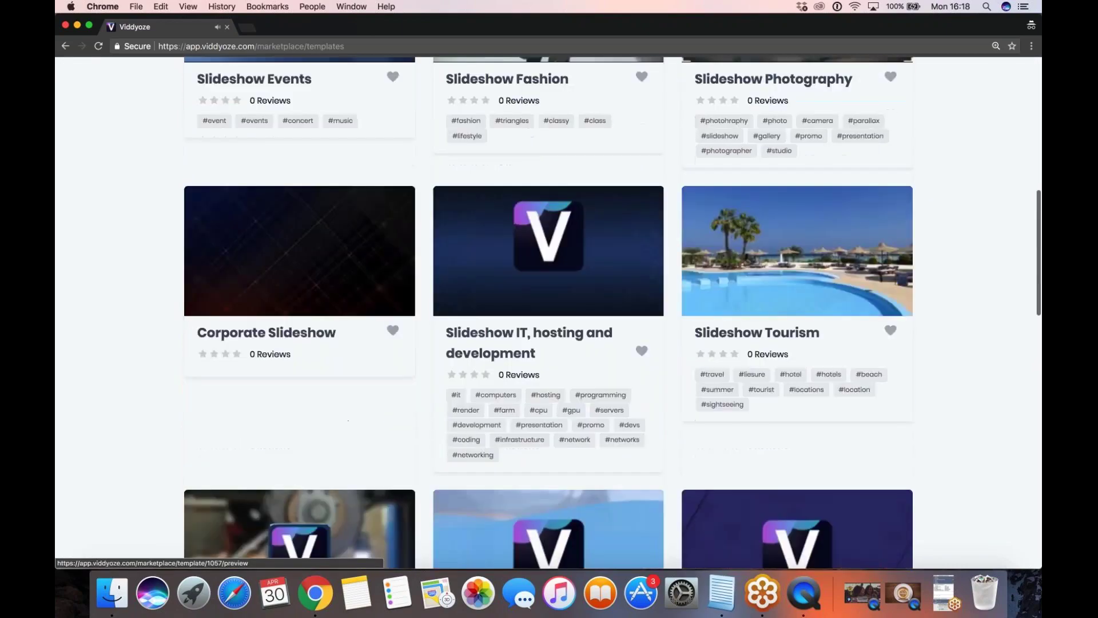
scroll(547, 394, "up", 10)
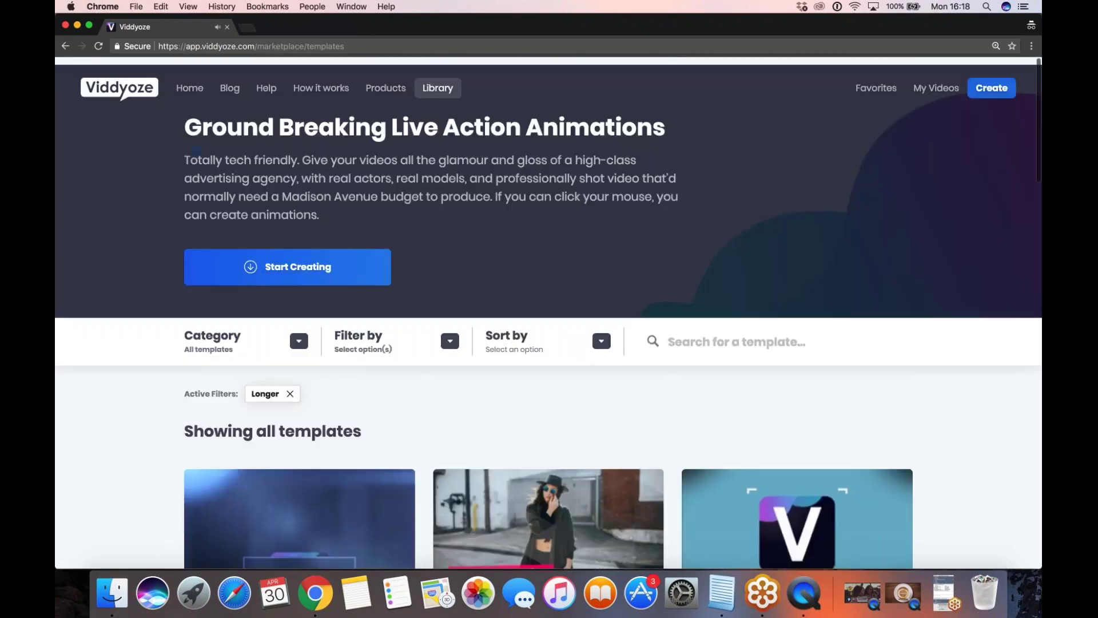
Step: Review the Customization Options and Ratings filter choices and close the filter settings without applying any
left_click(449, 333)
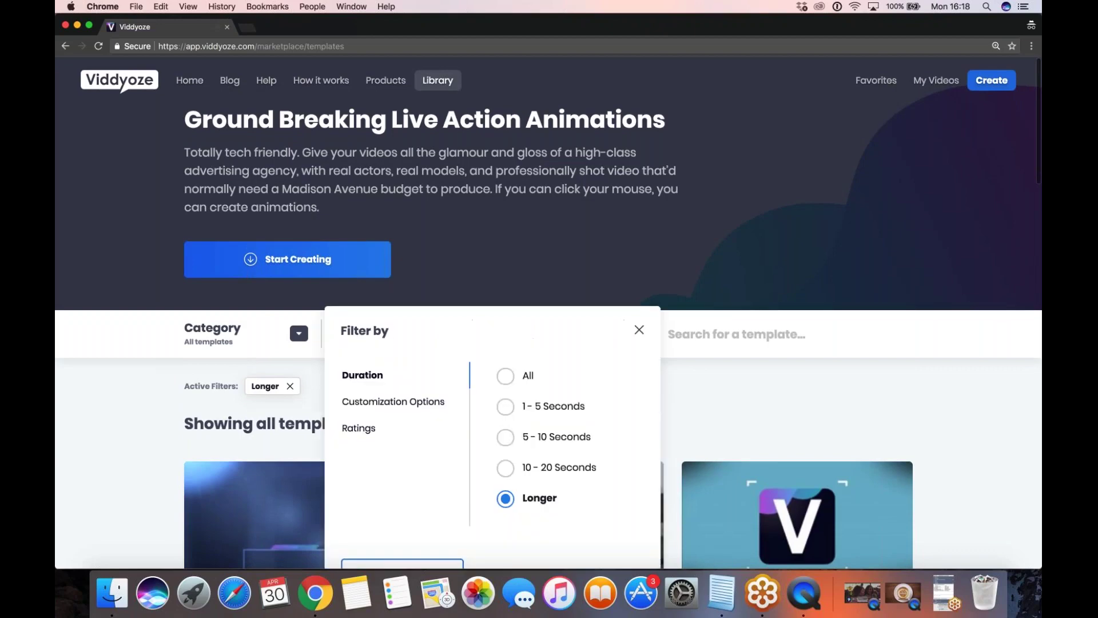
scroll(417, 460, "down", 3)
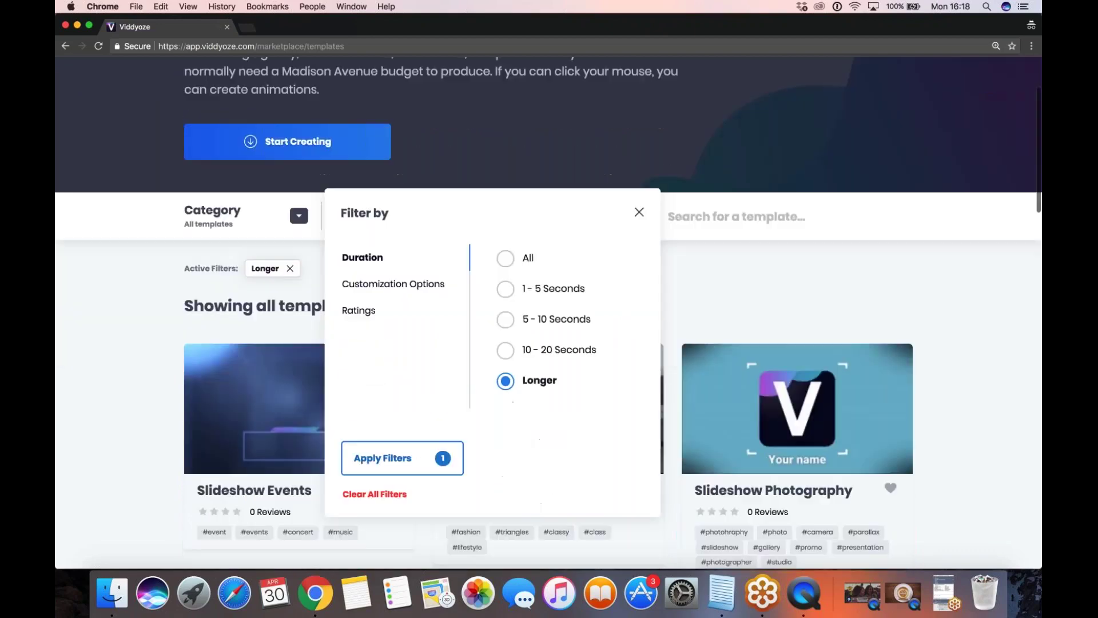
left_click(395, 284)
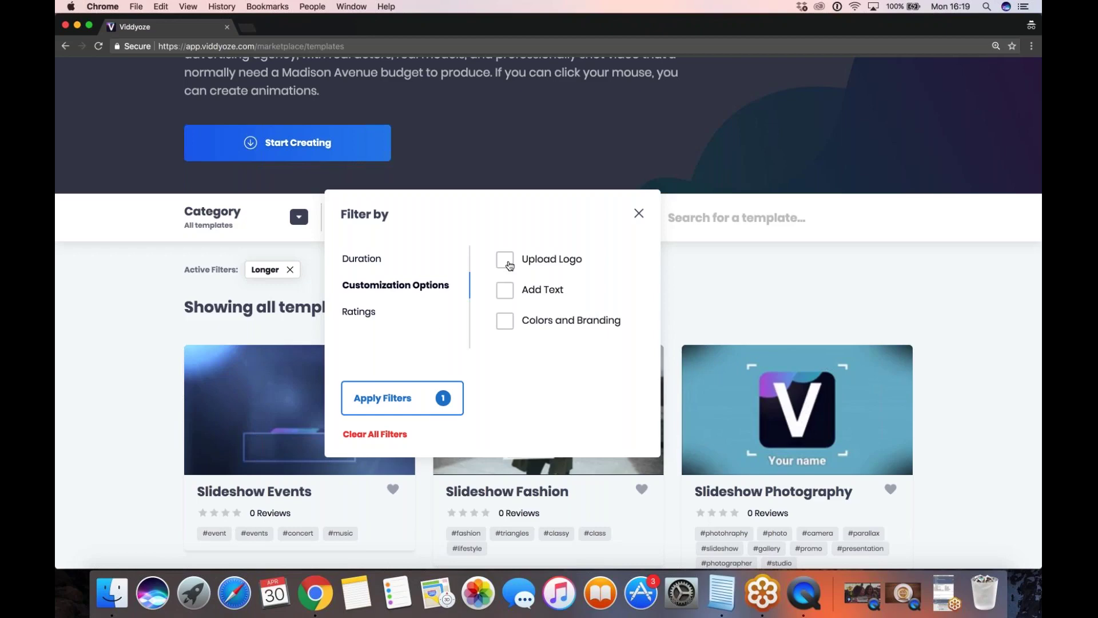
left_click(434, 324)
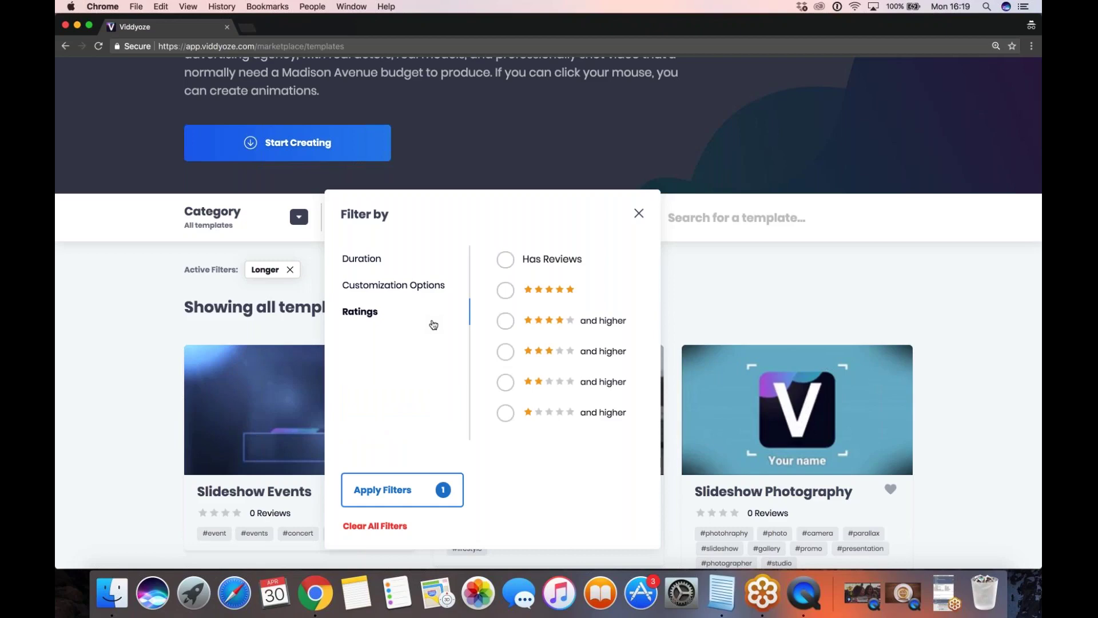
key("Escape")
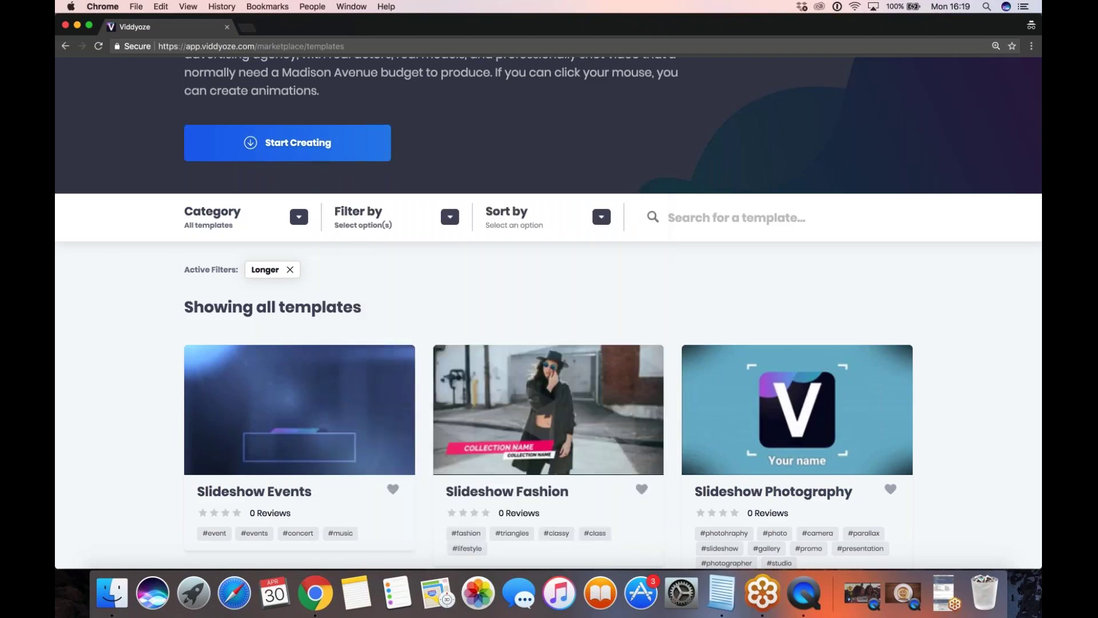
Step: Sort the template list by Oldest and switch the sorting to Popular
left_click(600, 217)
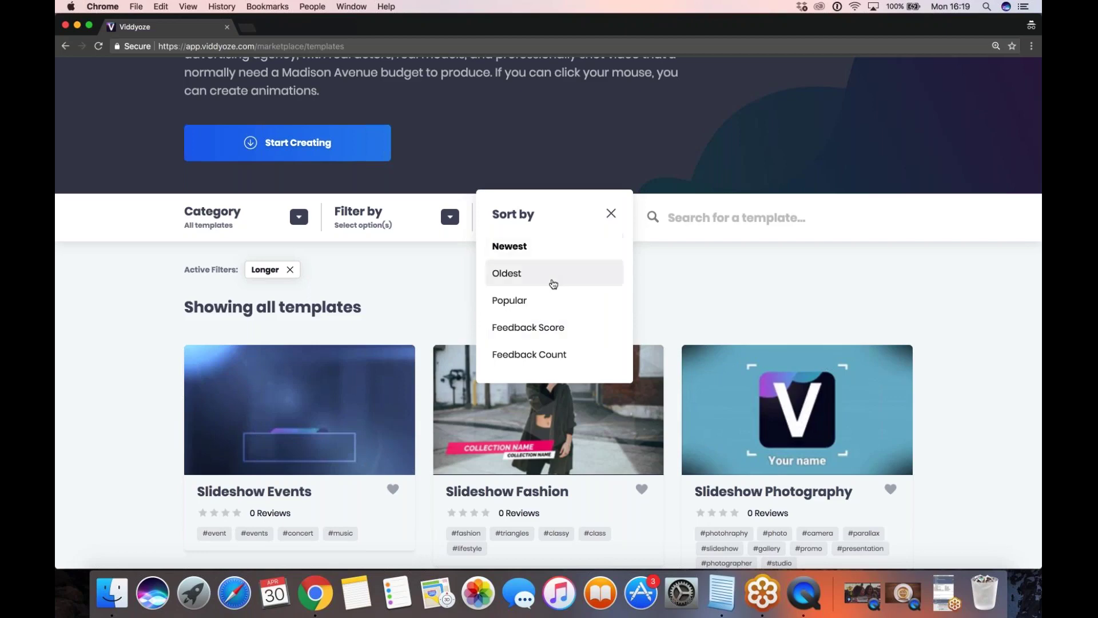
left_click(539, 279)
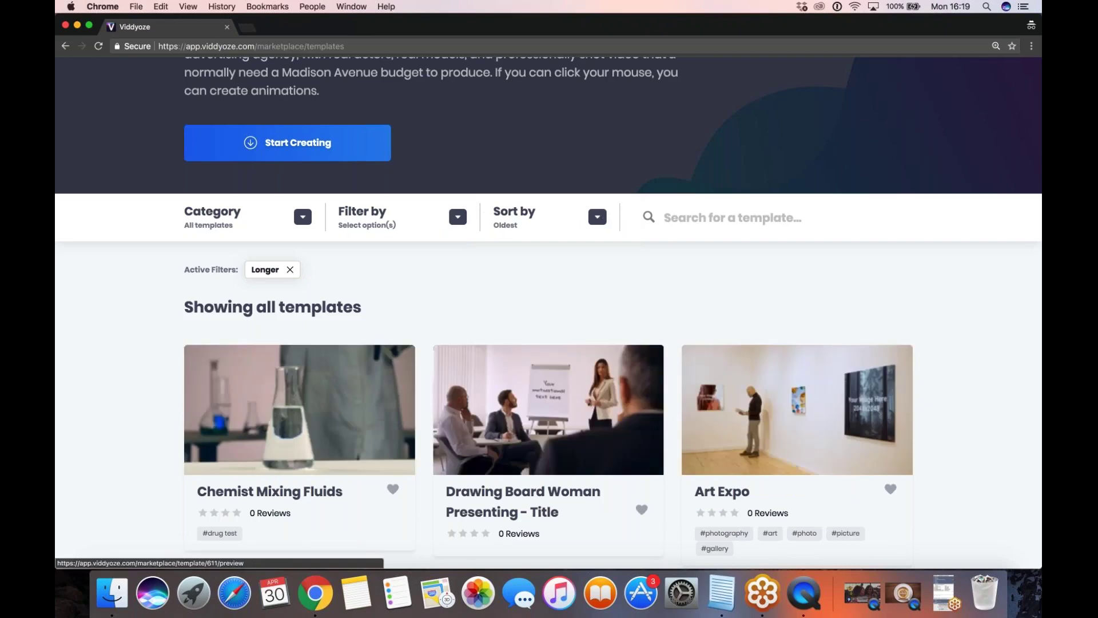
left_click(596, 218)
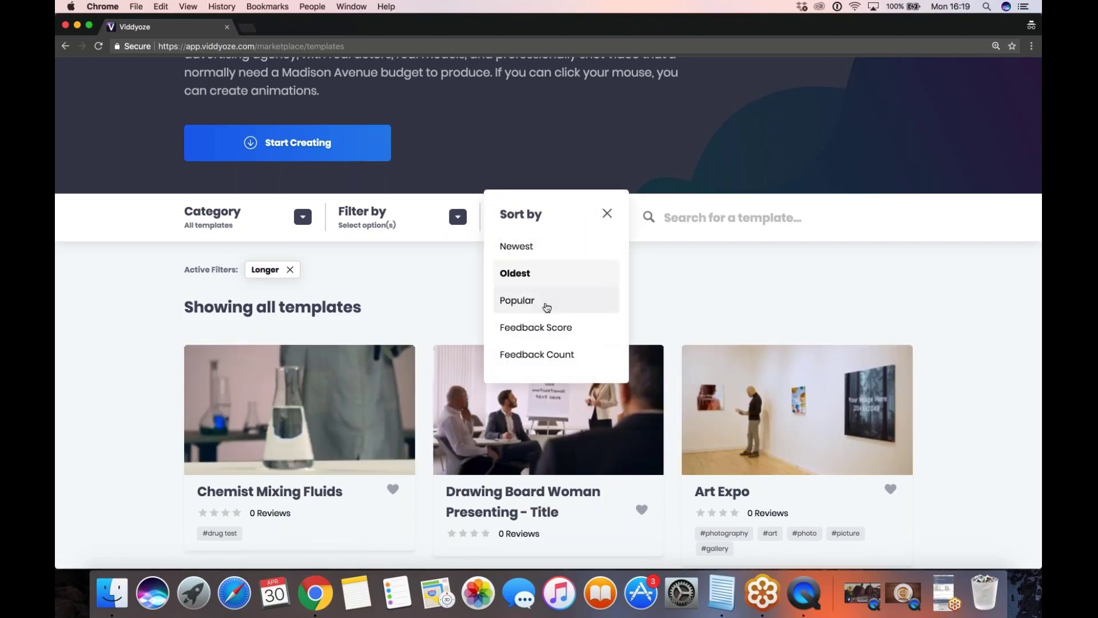
left_click(548, 304)
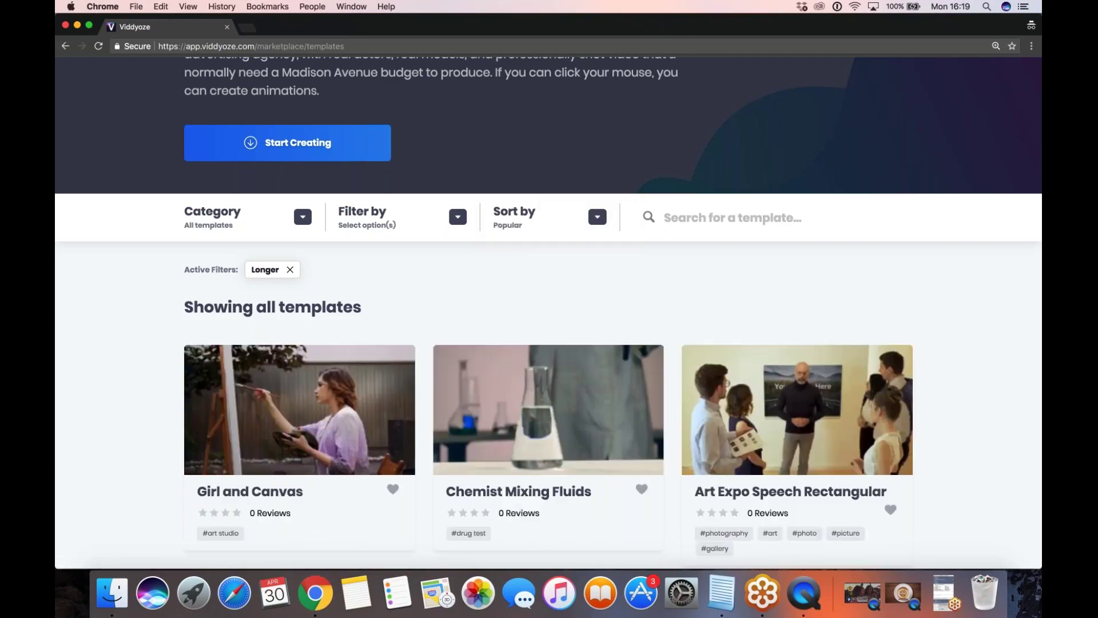
Step: Browse the templates sorted by popularity, preview the Girl and Canvas template and return to the library
scroll(111, 329, "down", 4)
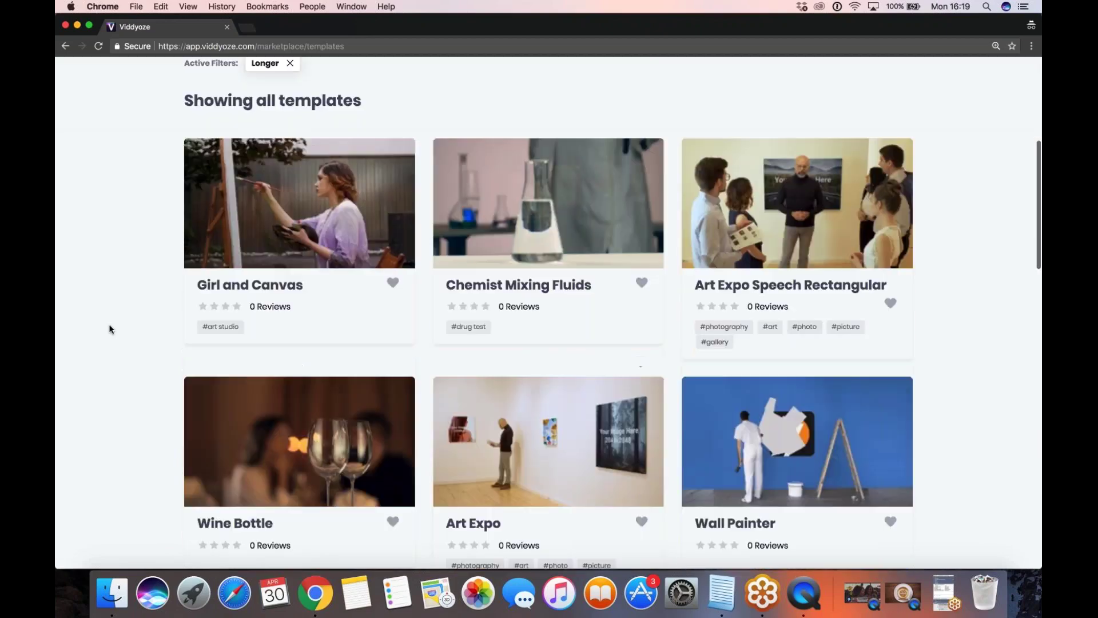
scroll(109, 324, "down", 5)
scroll(108, 324, "up", 7)
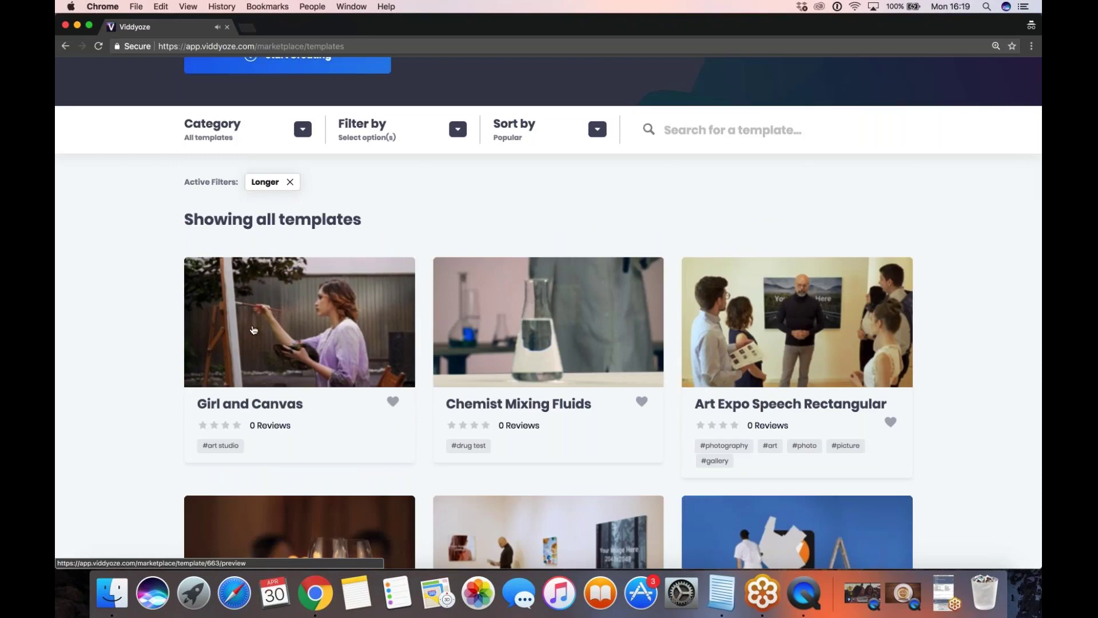
left_click(269, 374)
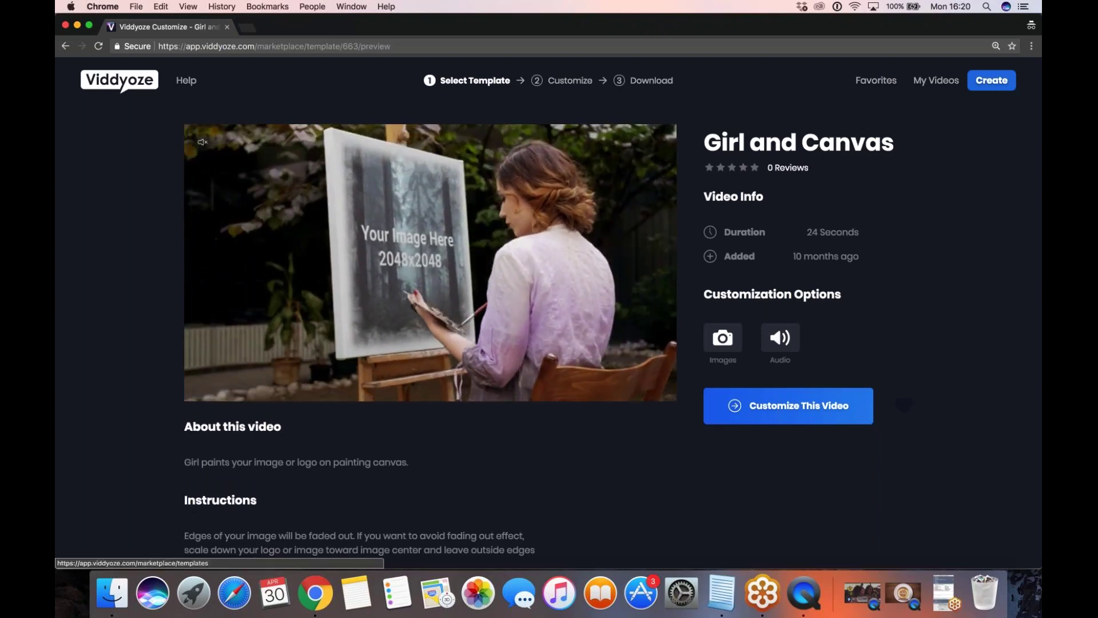
left_click(65, 45)
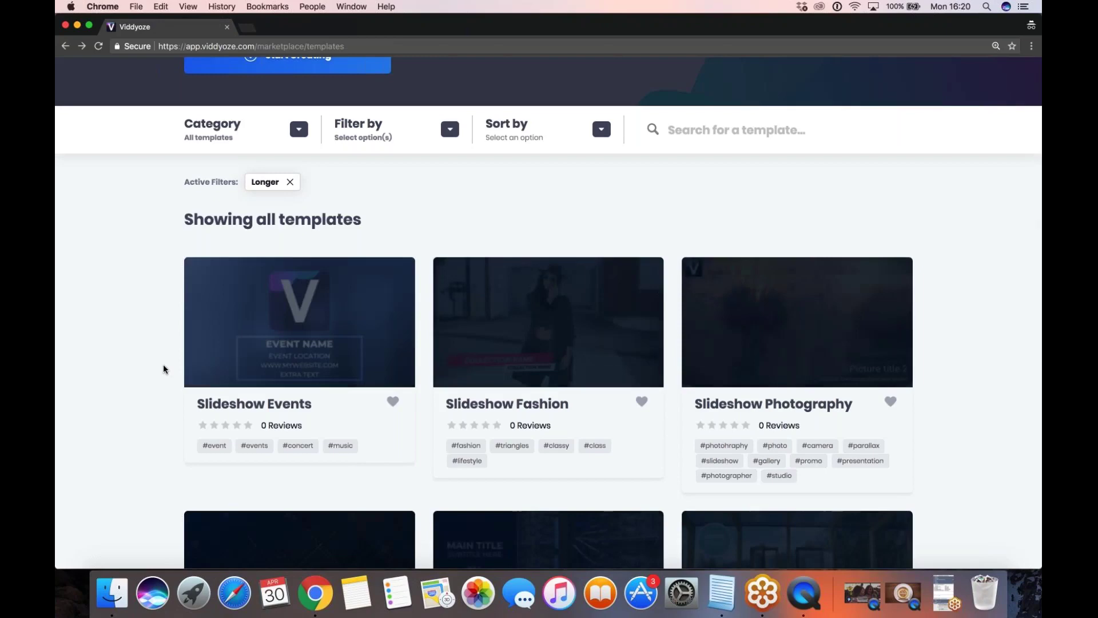
Step: Check the sorting options and the template search field, and open the site's home page
left_click(601, 129)
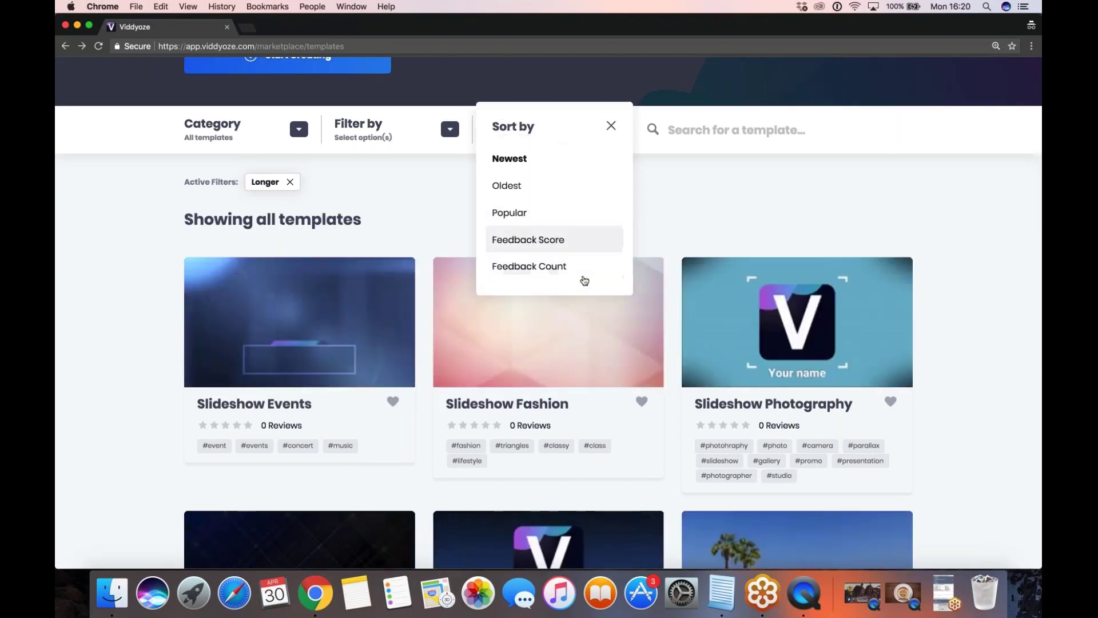
left_click(689, 189)
left_click(708, 130)
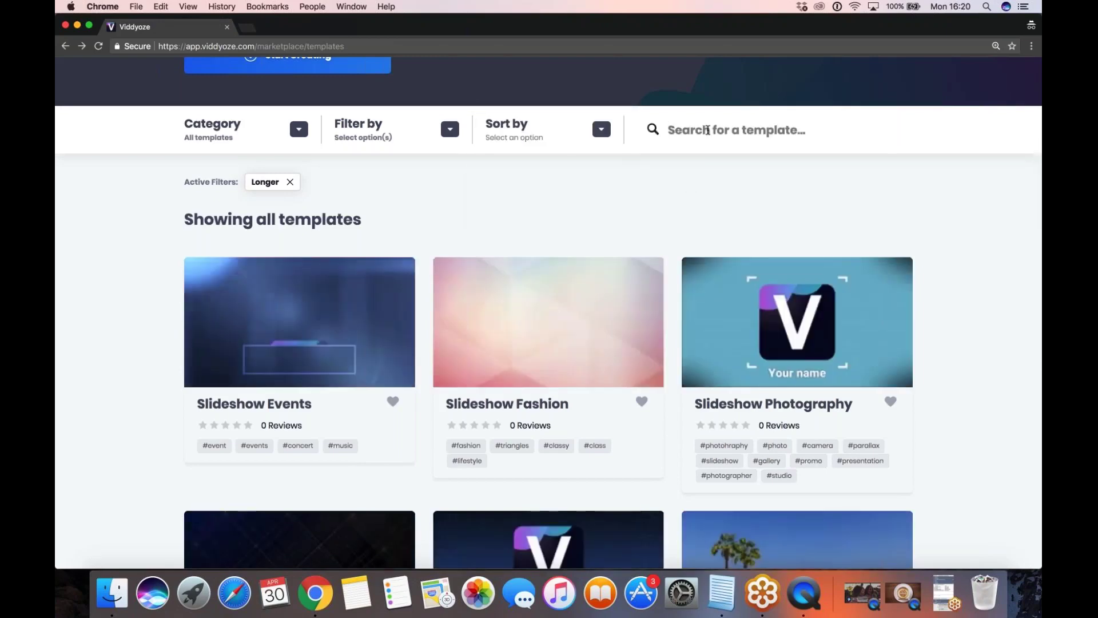
scroll(708, 131, "up", 3)
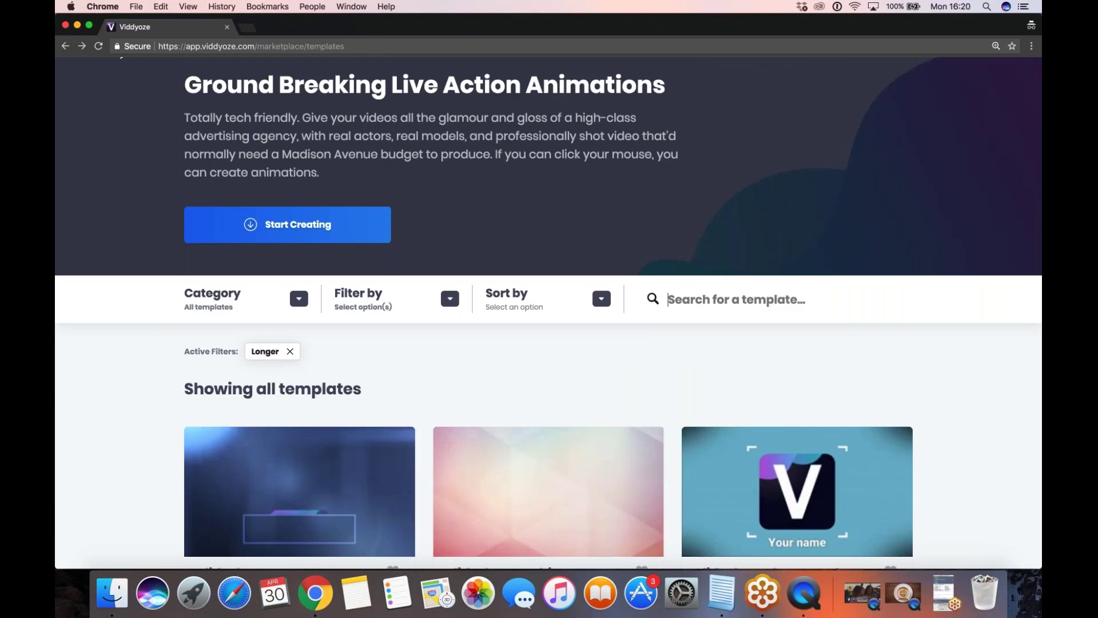
scroll(549, 183, "up", 1)
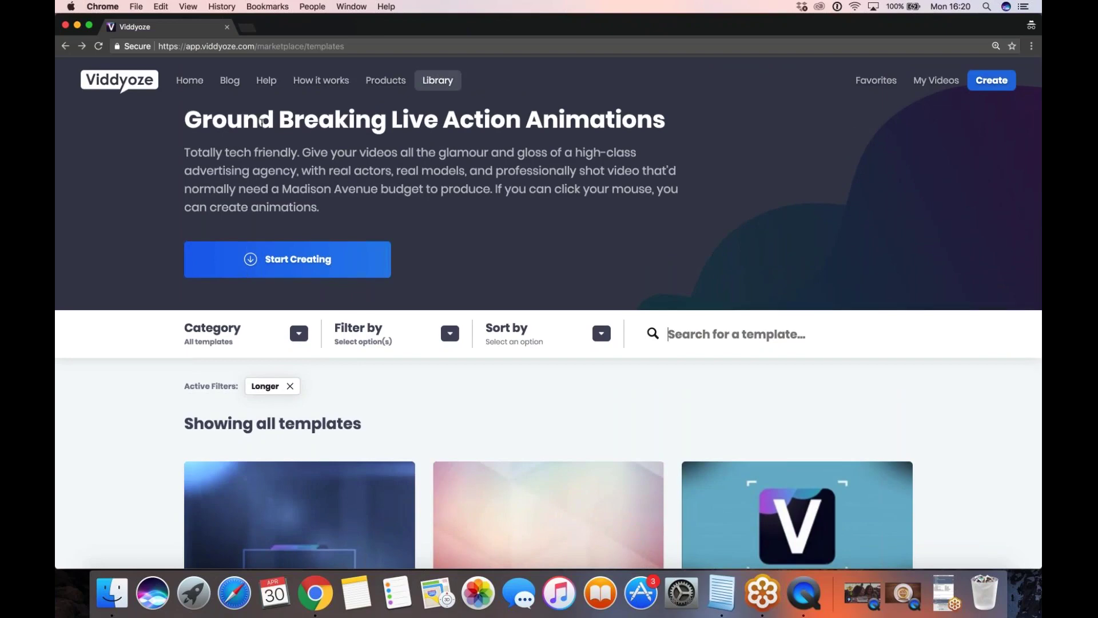
left_click(189, 80)
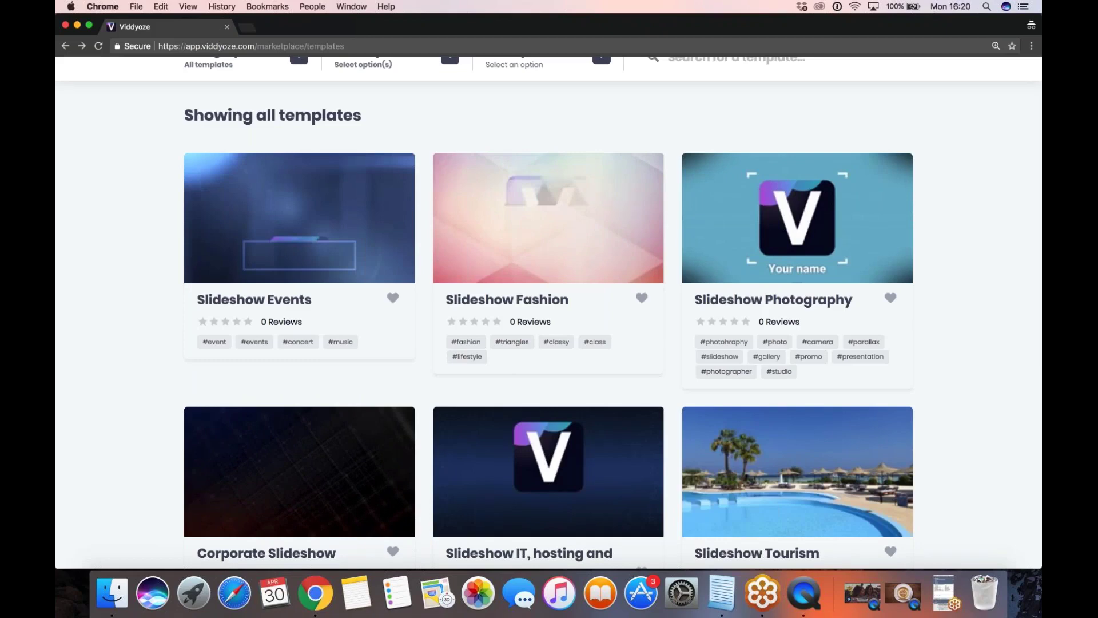
Step: Preview the Slideshow Fashion and Slideshow Events templates, returning to the template library from each
scroll(549, 312, "up", 5)
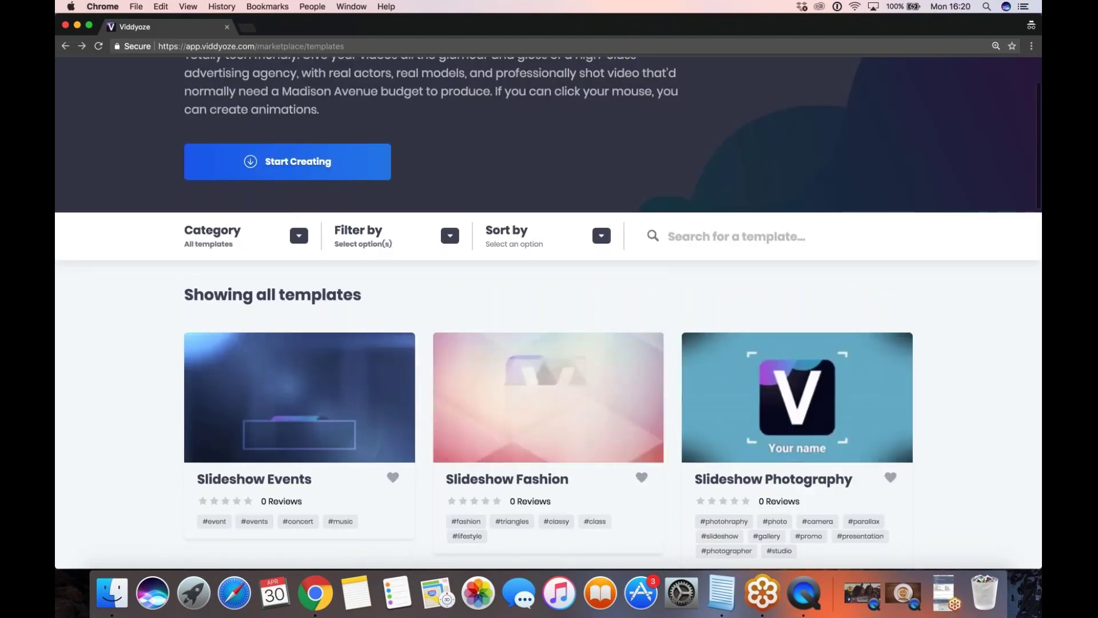
scroll(549, 312, "down", 2)
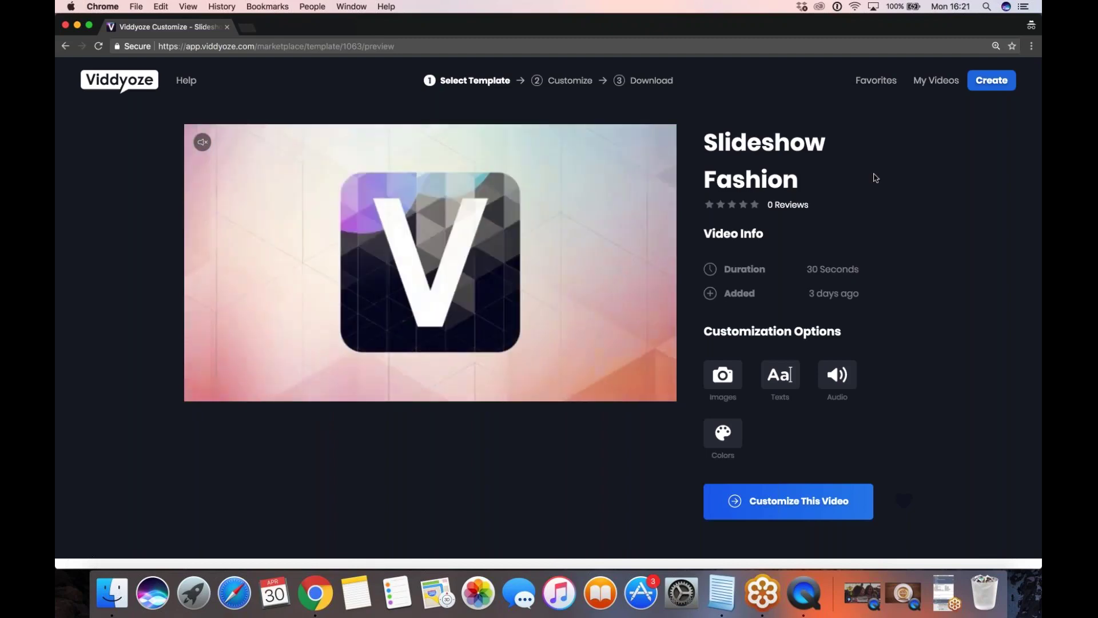
key("super+bracketleft")
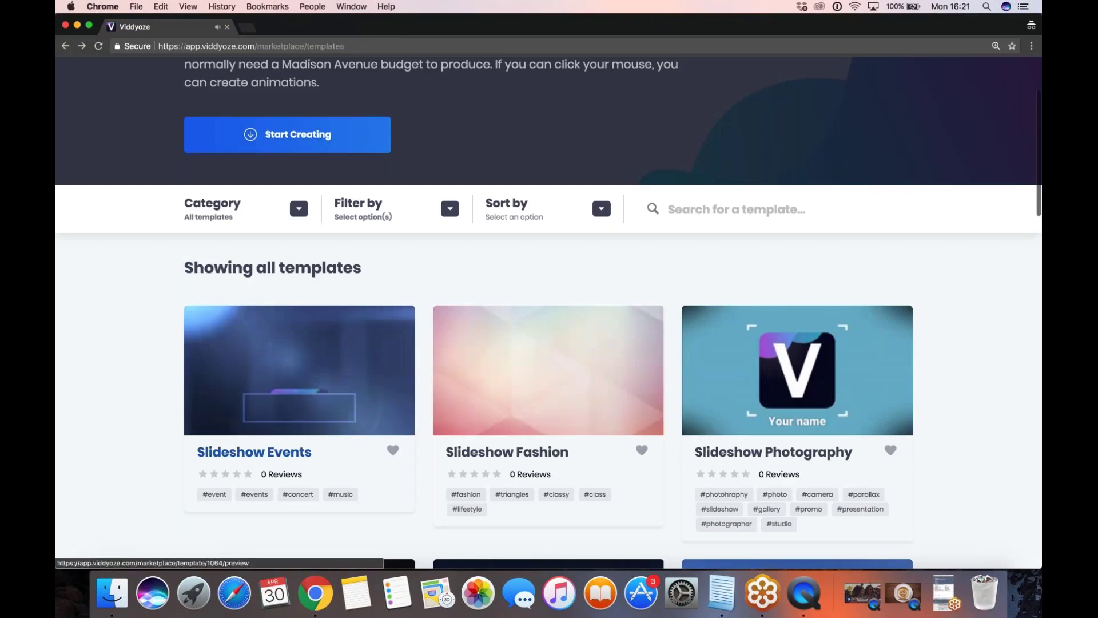
left_click(254, 452)
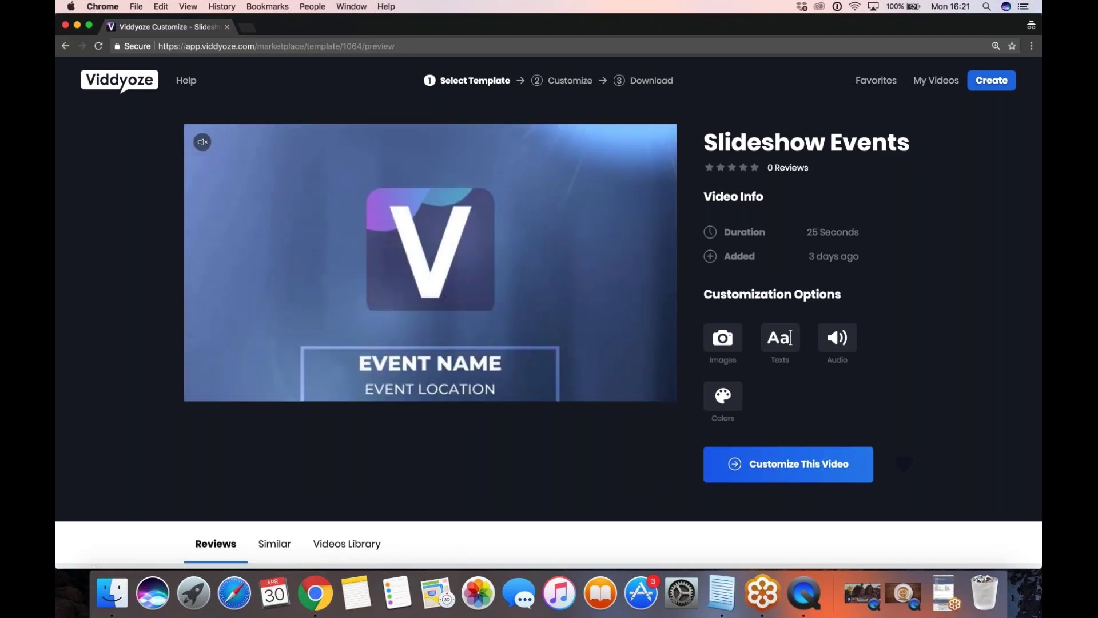
left_click(66, 47)
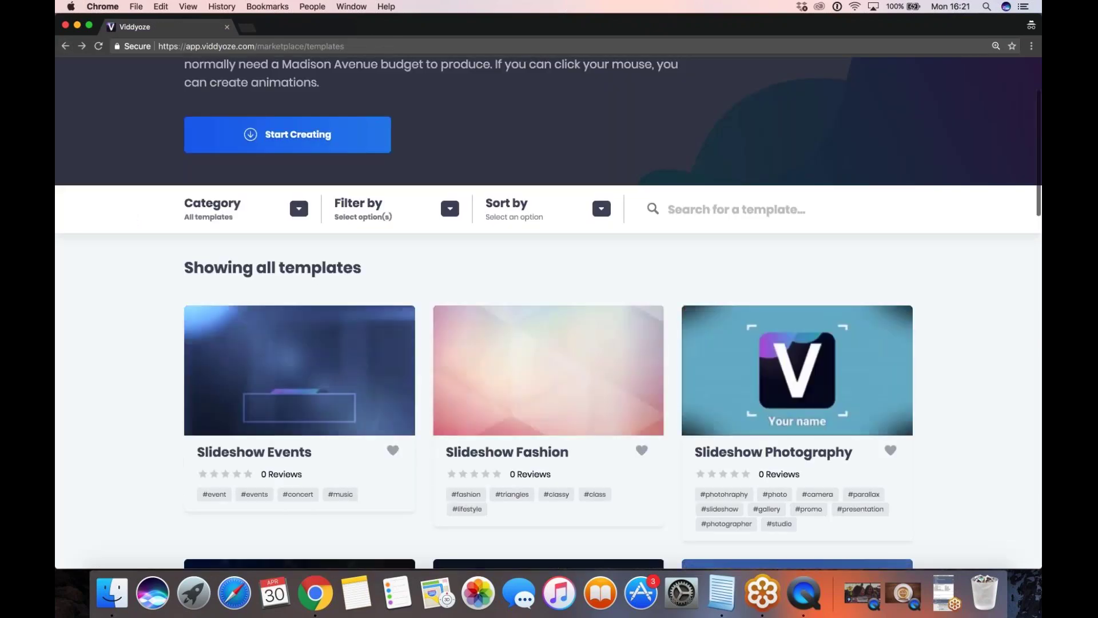
Step: Open the Slideshow Photography template for customization and review its image upload slots
left_click(807, 456)
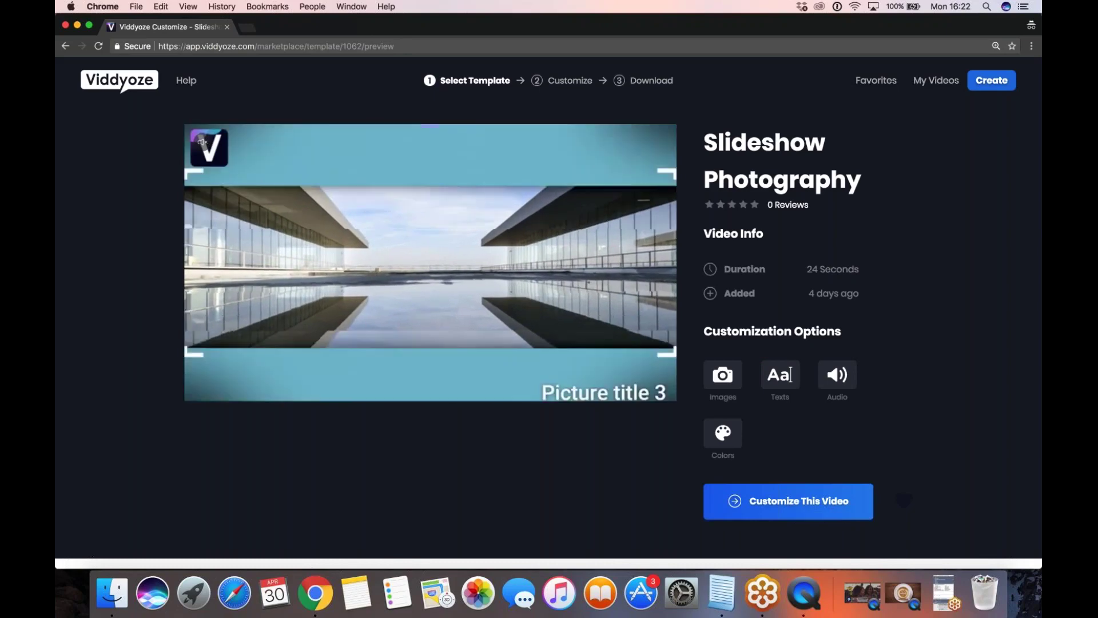
left_click(754, 499)
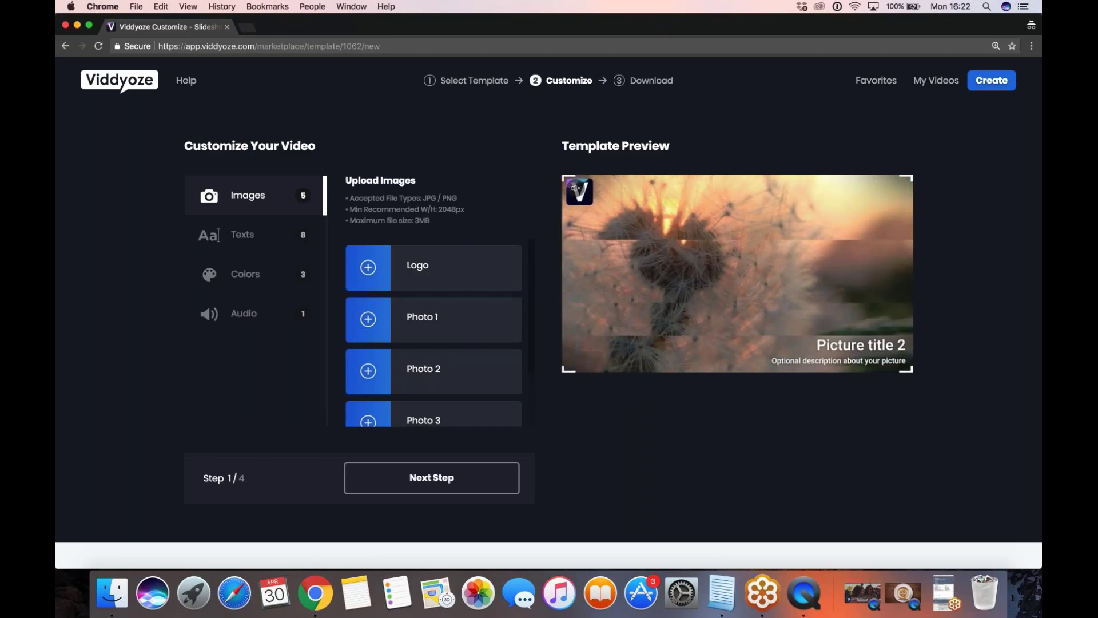
scroll(434, 312, "down", 2)
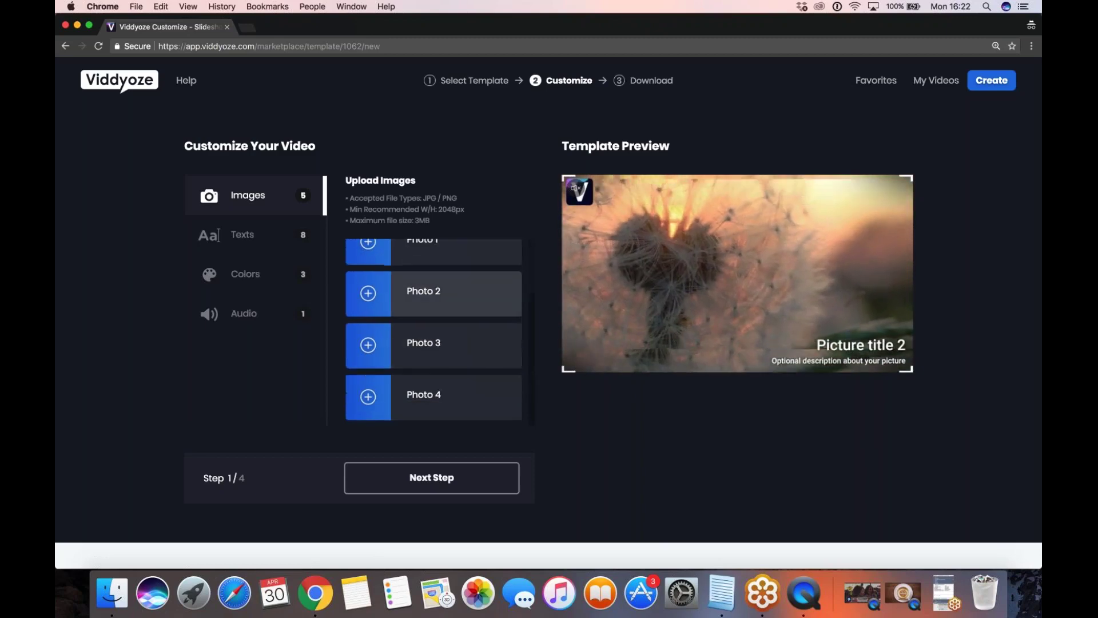
scroll(434, 311, "up", 2)
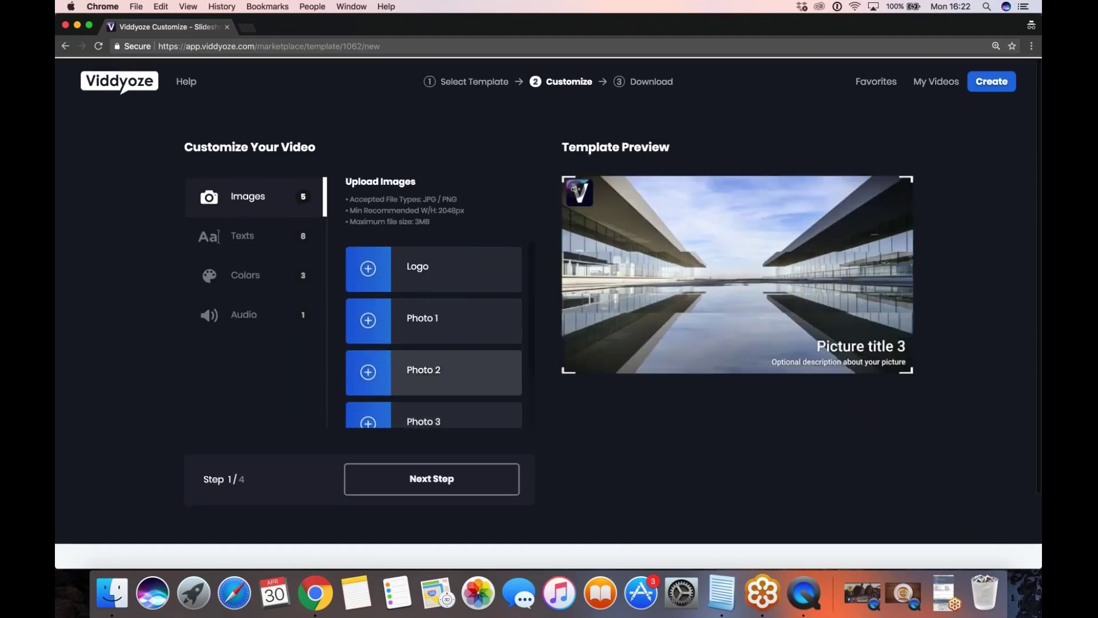
Step: Review the text fields, color options and audio settings of the Slideshow Photography template
left_click(431, 479)
scroll(390, 230, "down", 5)
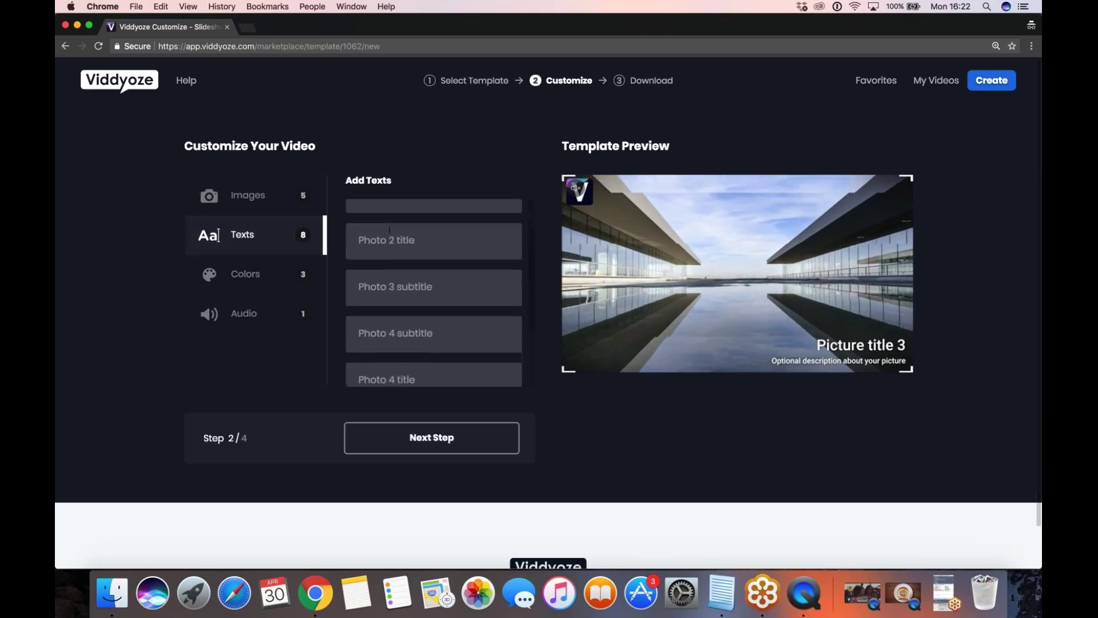
left_click(287, 280)
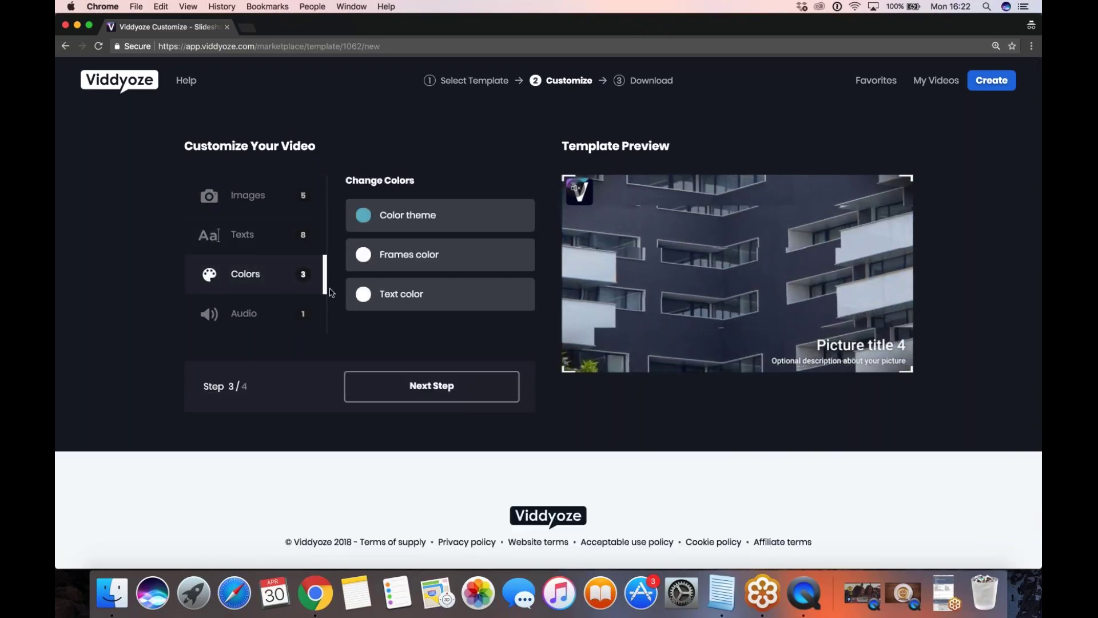
left_click(249, 324)
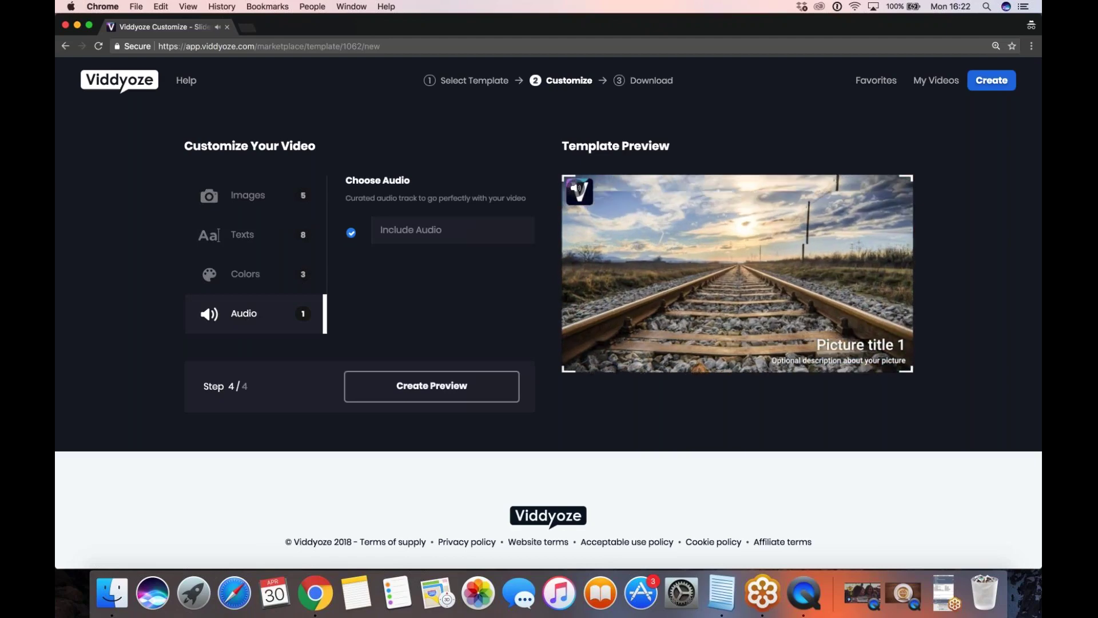
Step: Turn the Include Audio option off and back on
left_click(351, 234)
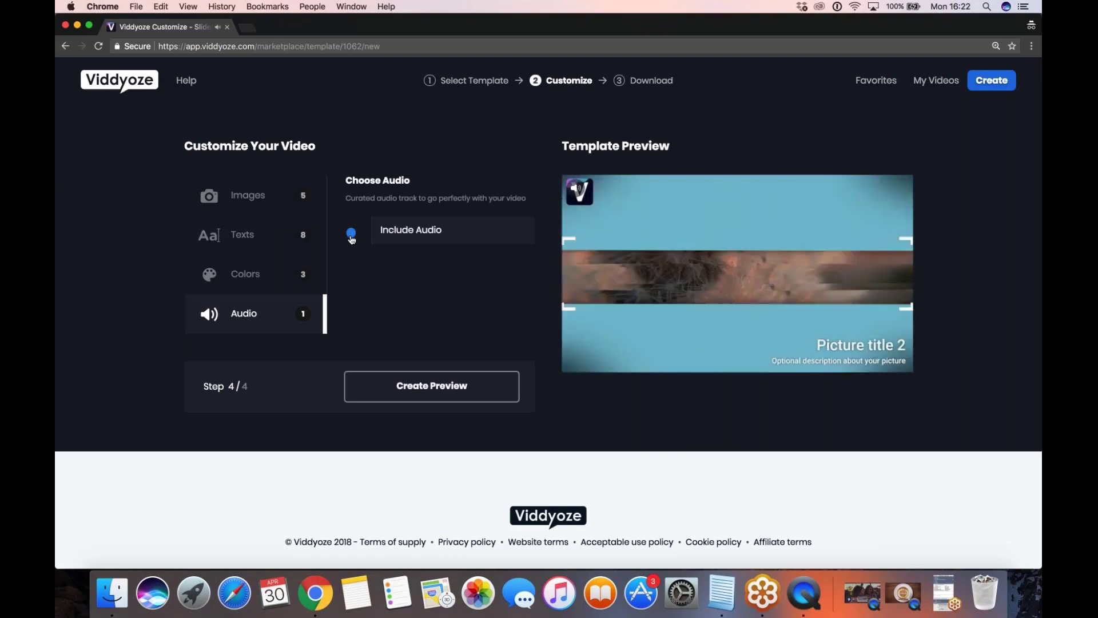
left_click(351, 233)
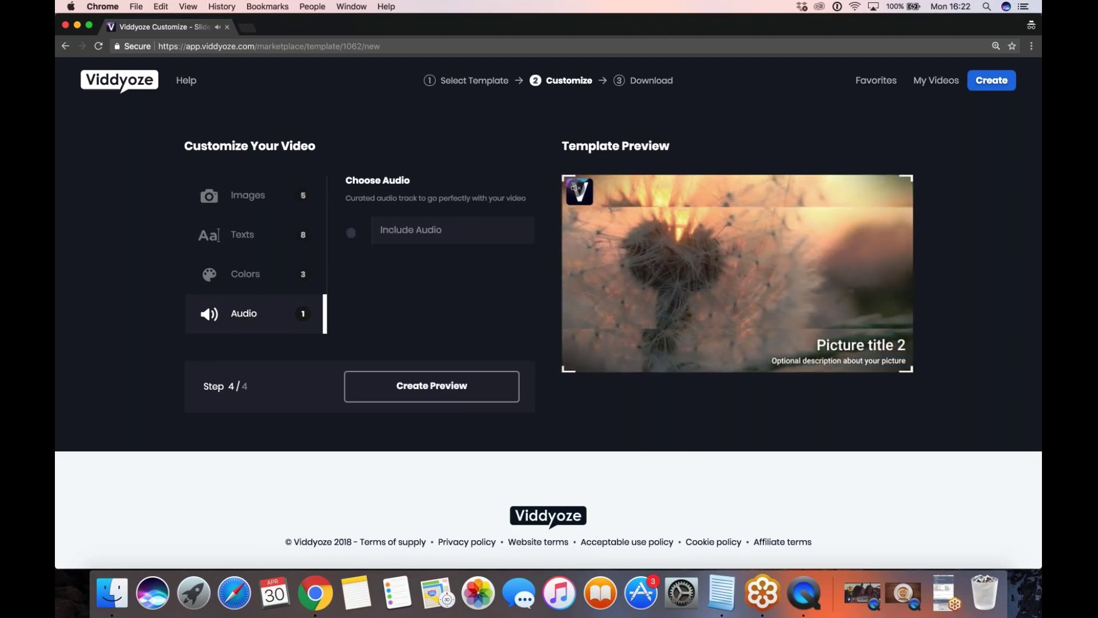
left_click(350, 233)
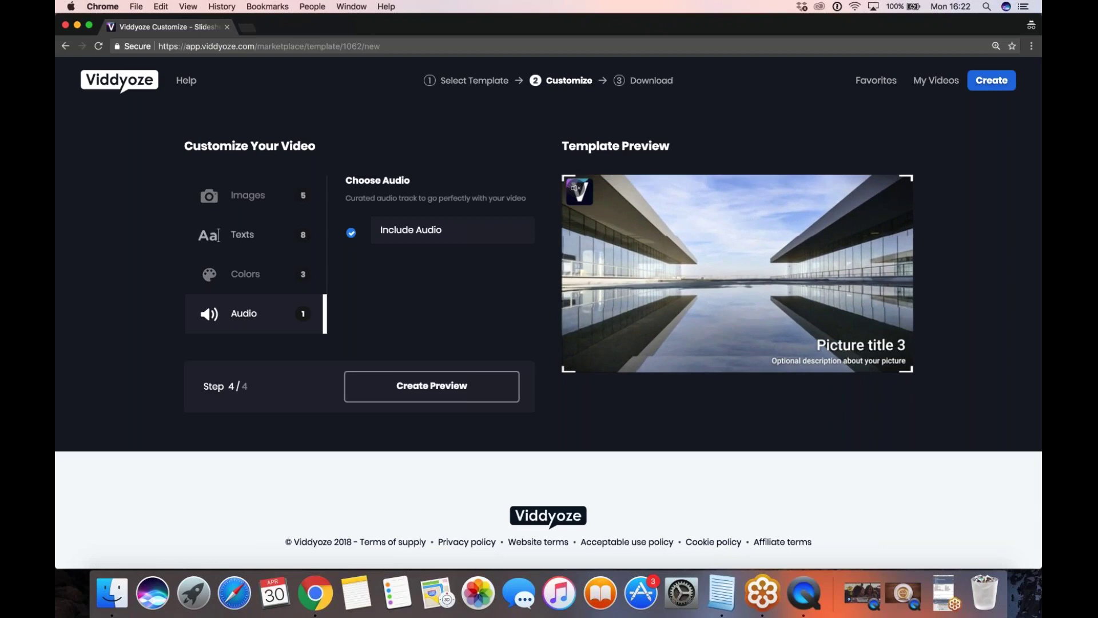
Step: Return to the template library from the text fields and preview the Slideshow Tourism template, going back to the library
left_click(277, 222)
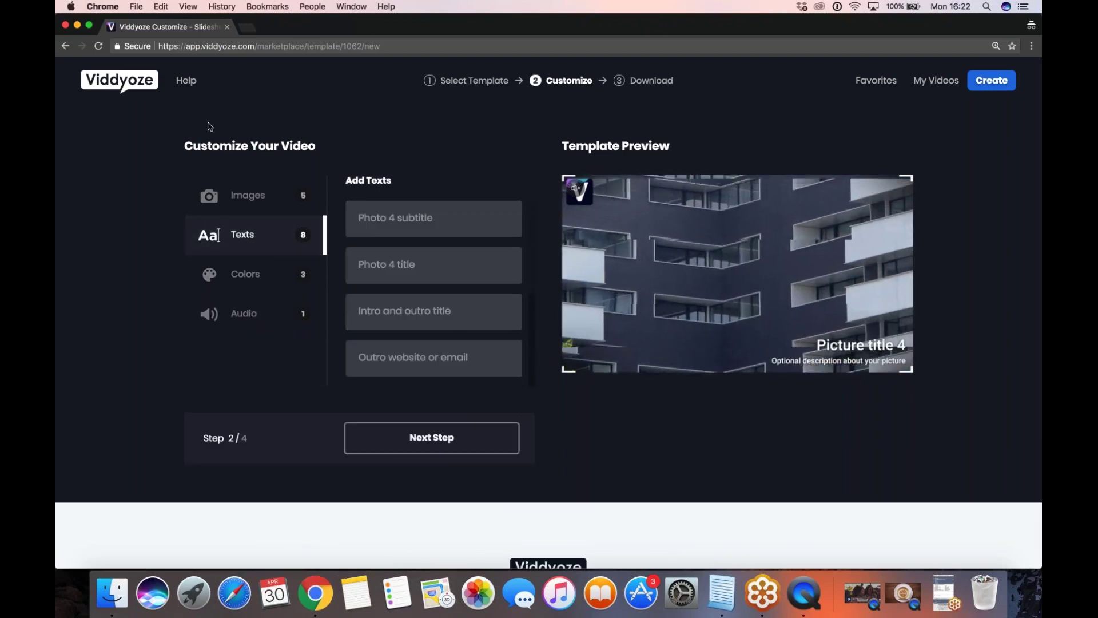
left_click(137, 90)
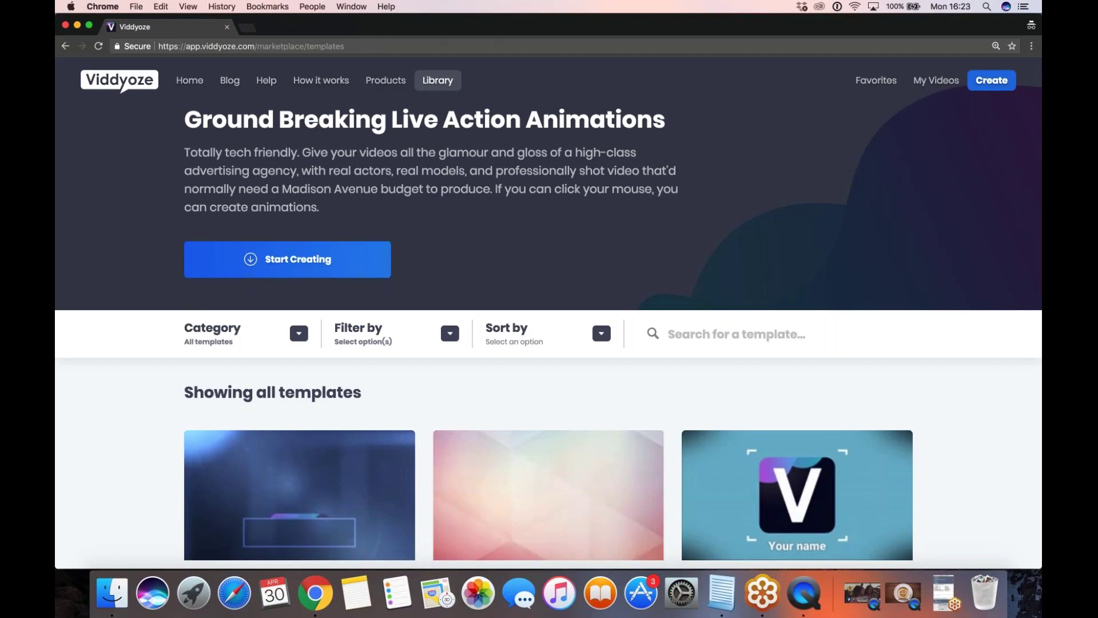
scroll(462, 434, "down", 6)
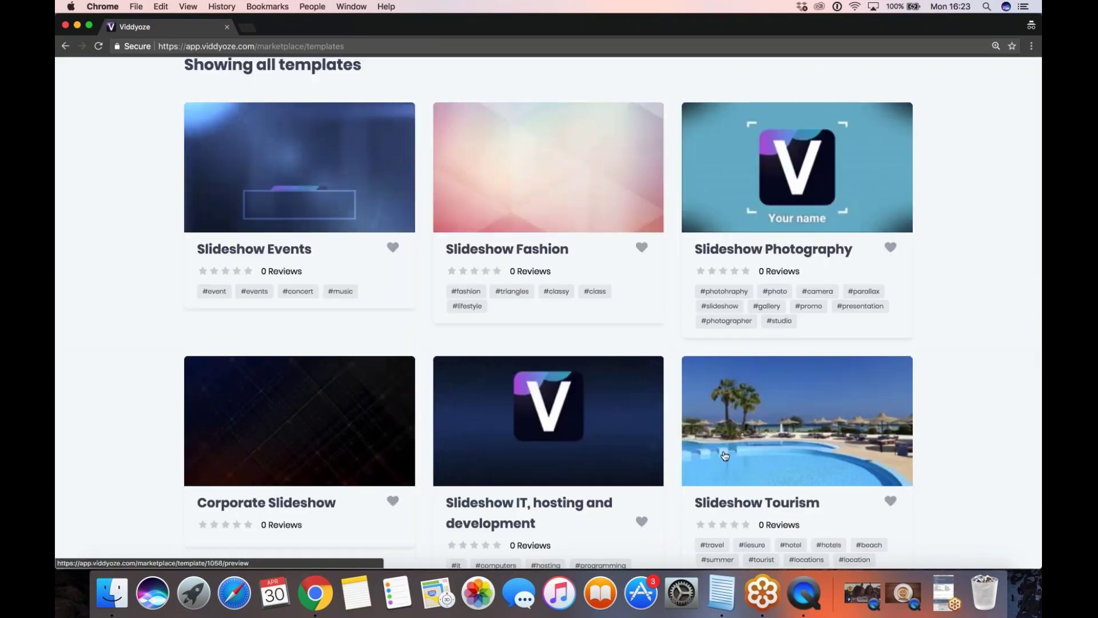
left_click(740, 508)
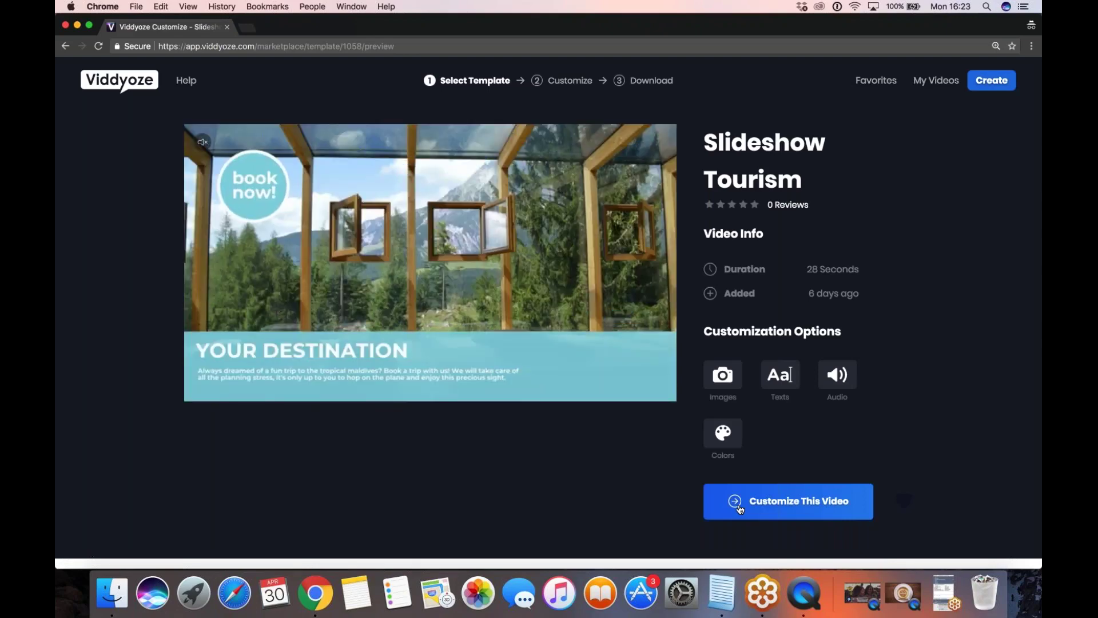
left_click(65, 45)
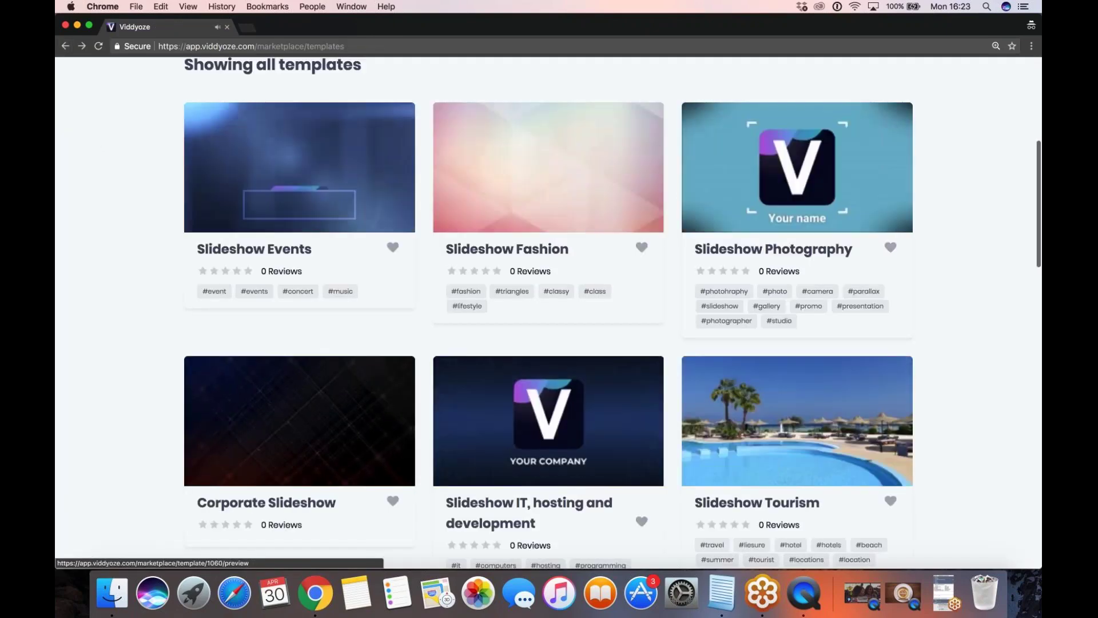
Step: Preview the Slideshow IT, hosting and development template and return to the template library
left_click(517, 503)
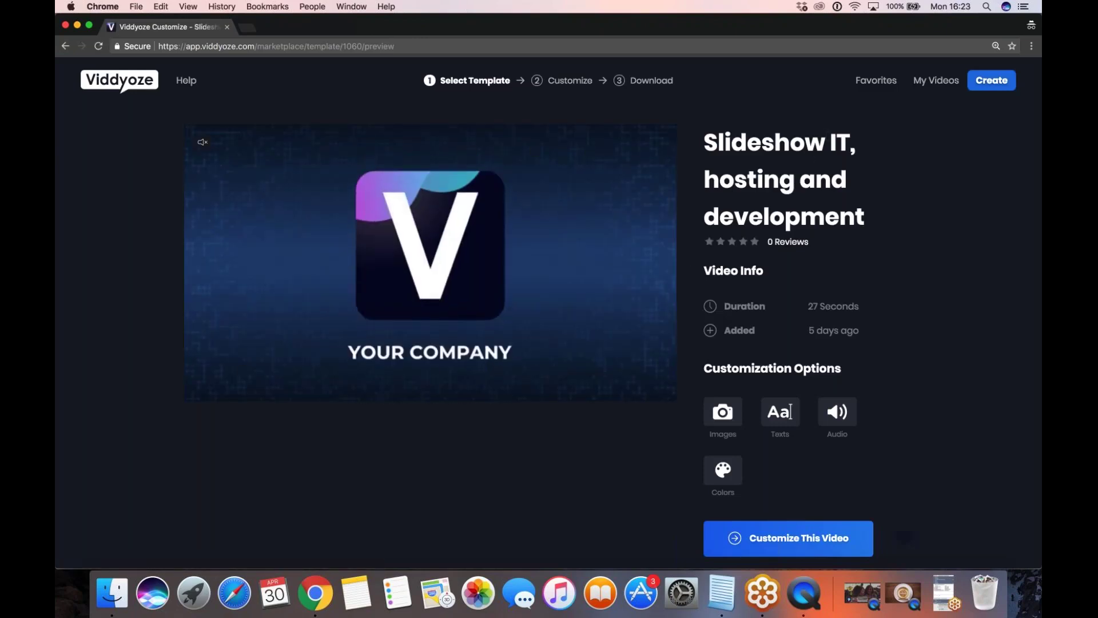
left_click_drag(832, 144, 831, 181)
left_click(831, 181)
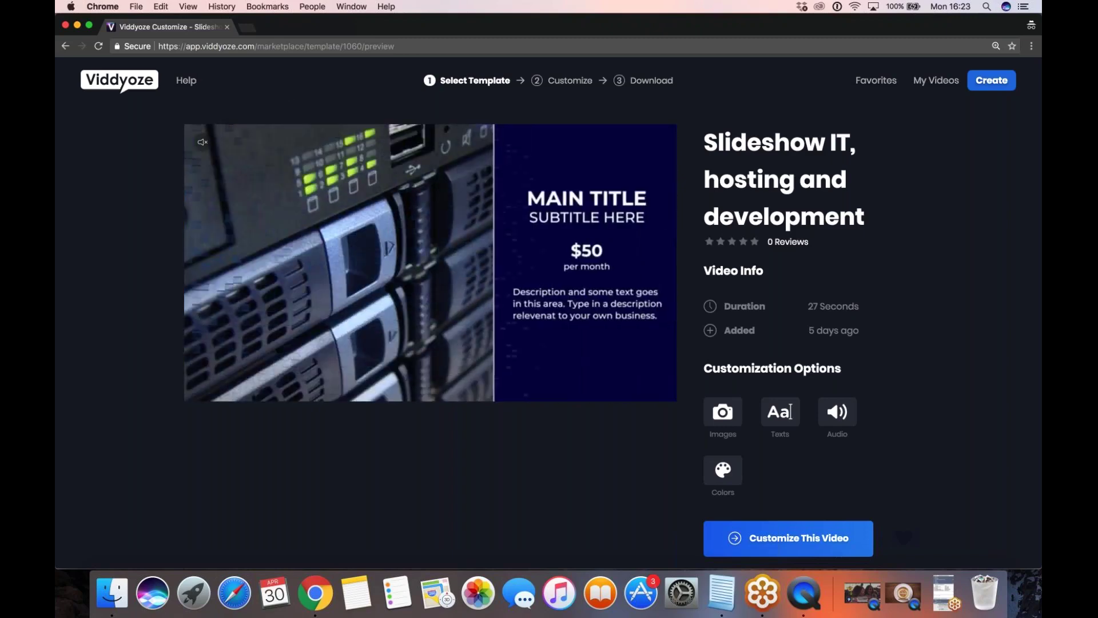
key("super+bracketleft")
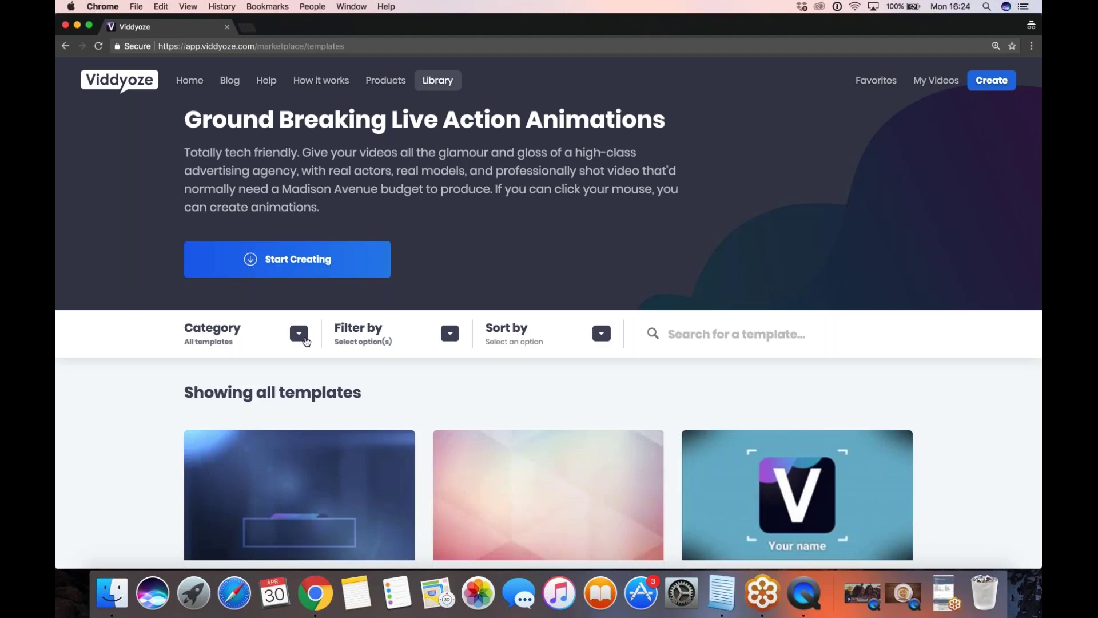
Step: Filter the template library to the Logo category and browse the logo templates
left_click(299, 334)
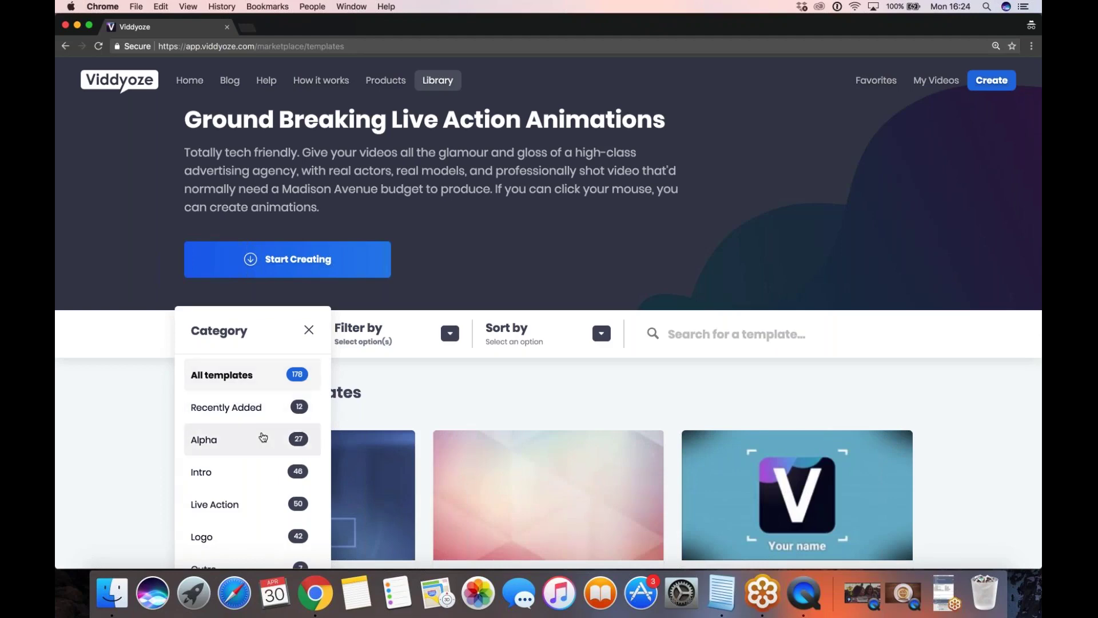
scroll(199, 453, "down", 3)
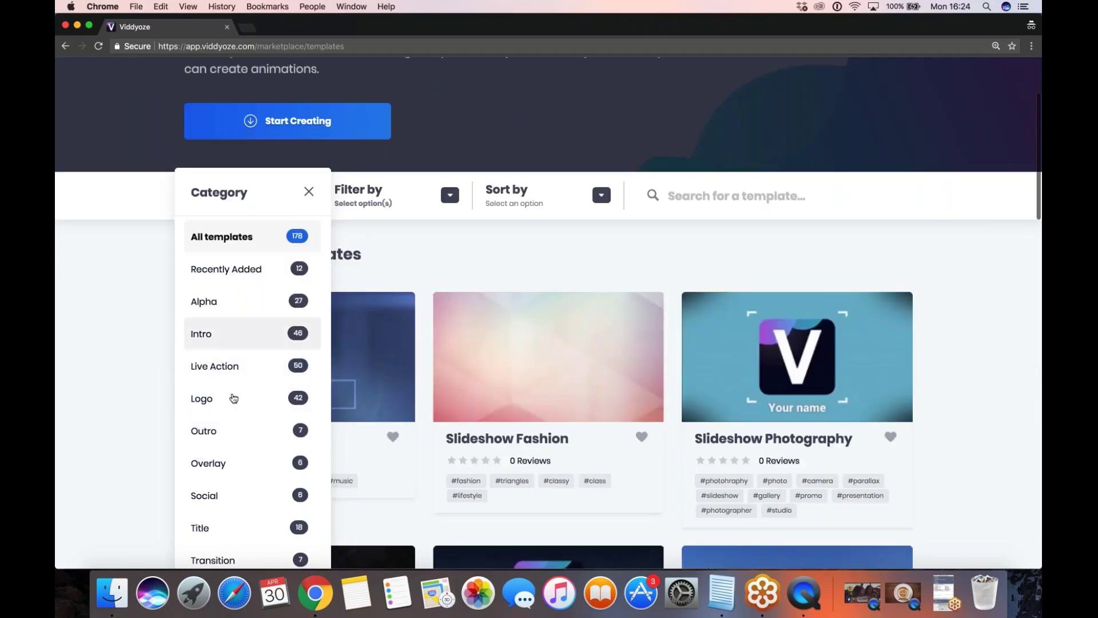
left_click(230, 410)
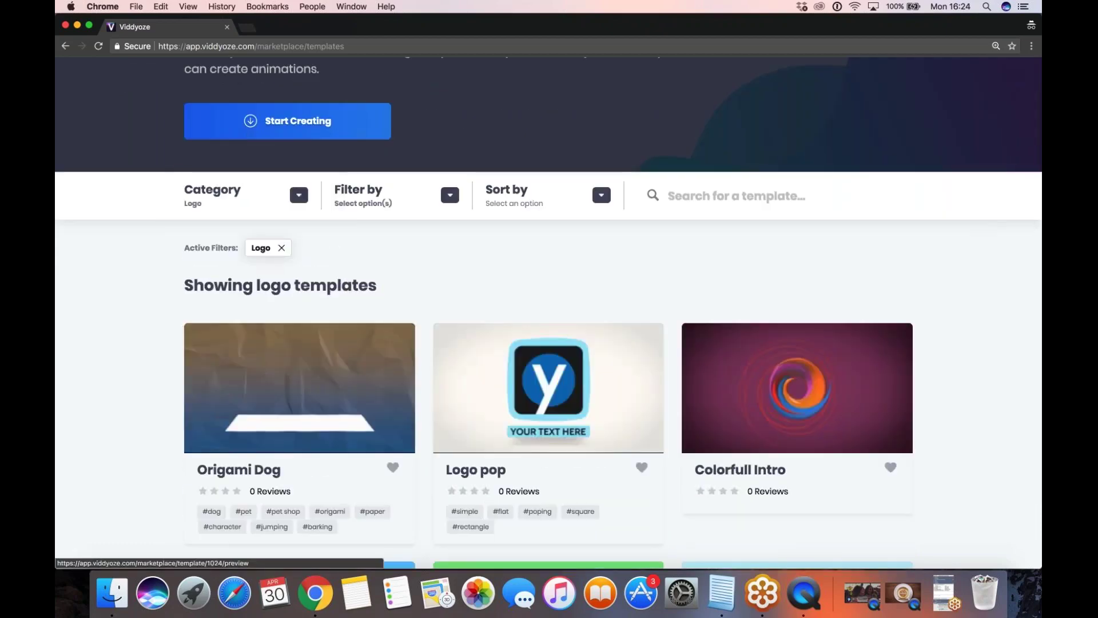
scroll(375, 283, "down", 10)
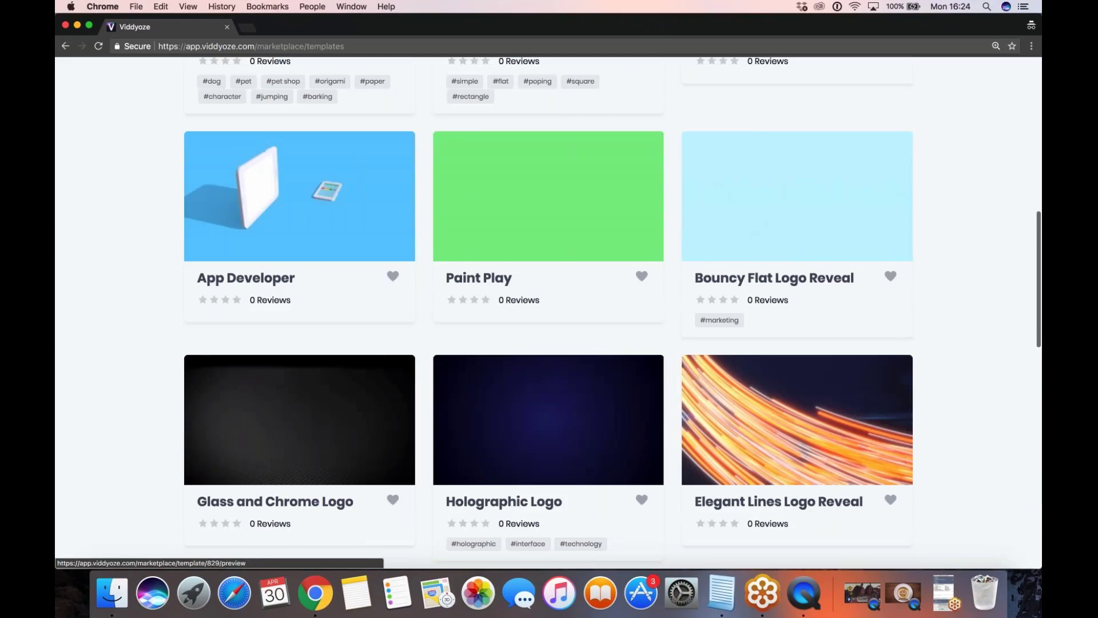
scroll(548, 309, "up", 15)
Step: Review the list of template categories, close it without changing the Logo selection, and look over the logo templates
left_click(298, 334)
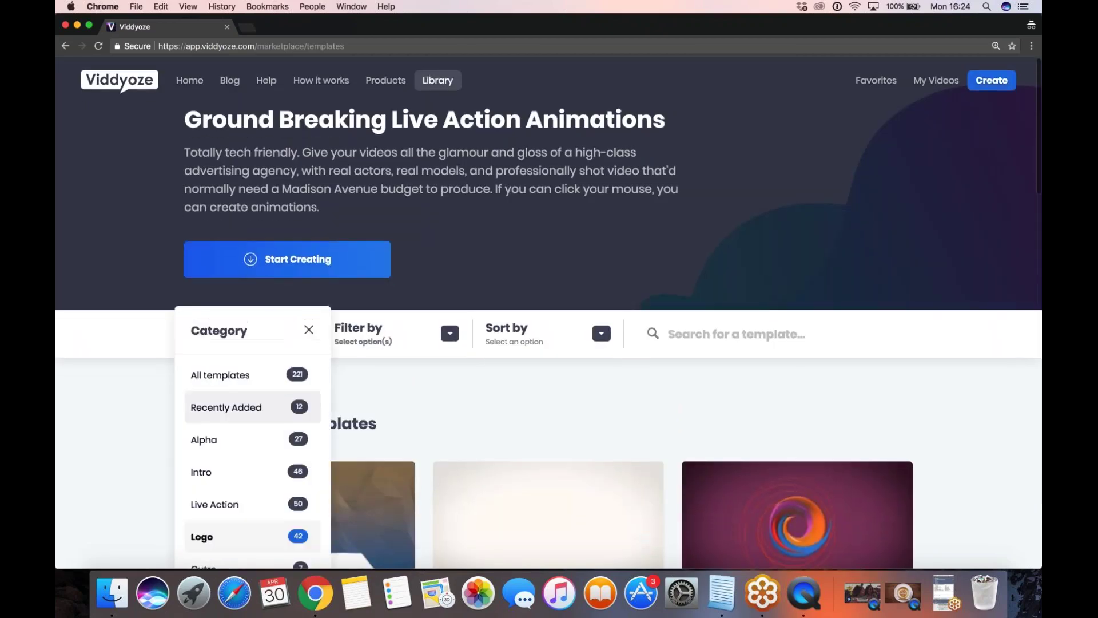
scroll(251, 400, "down", 3)
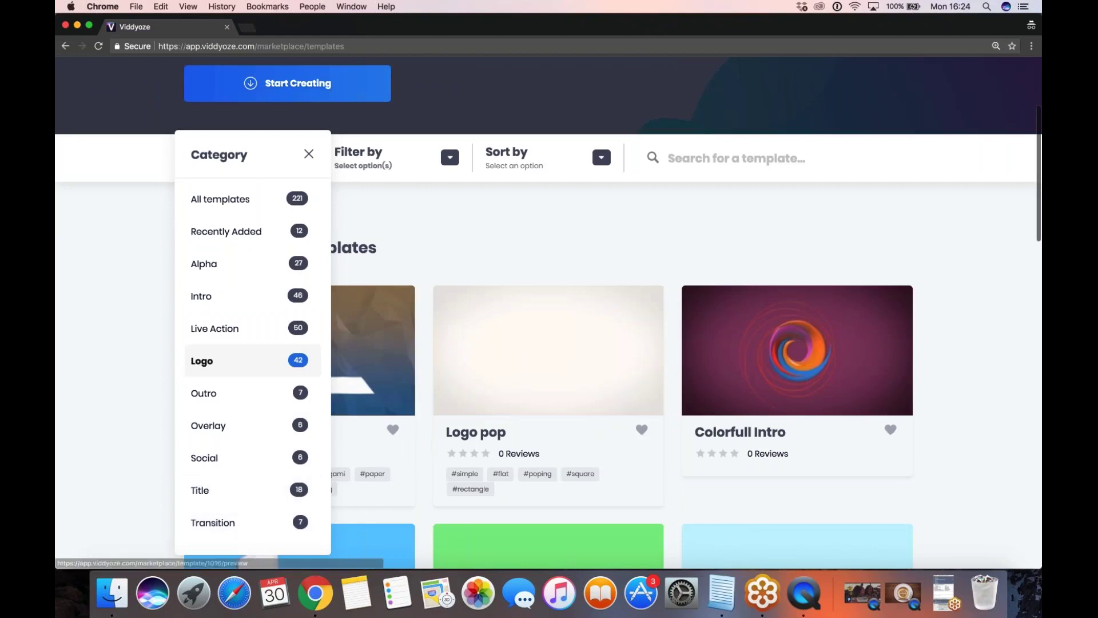
left_click(311, 156)
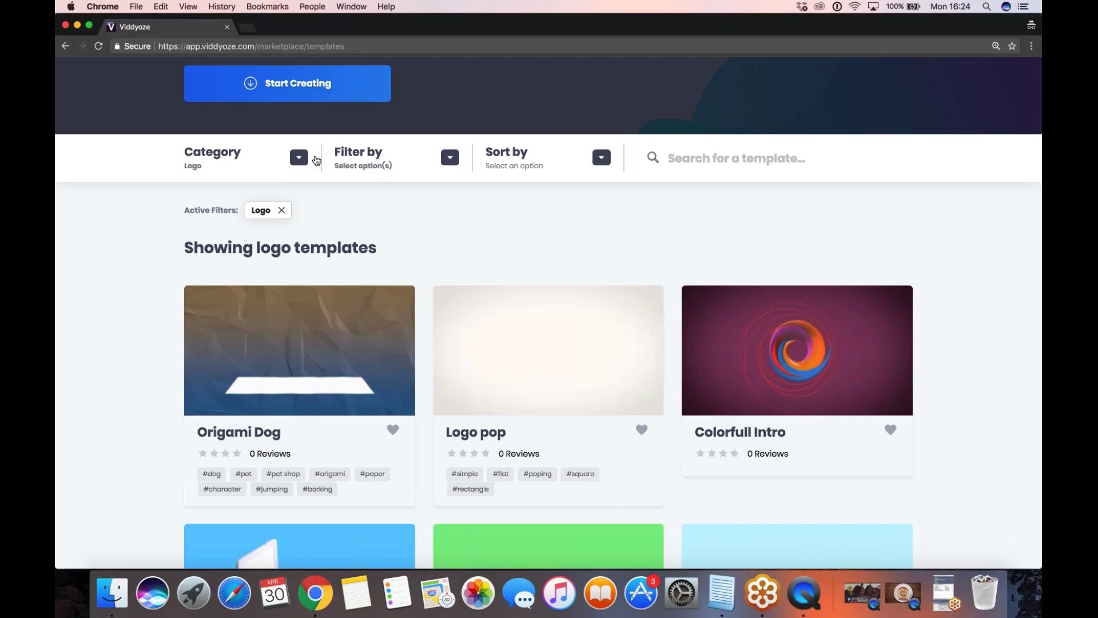
scroll(549, 315, "up", 3)
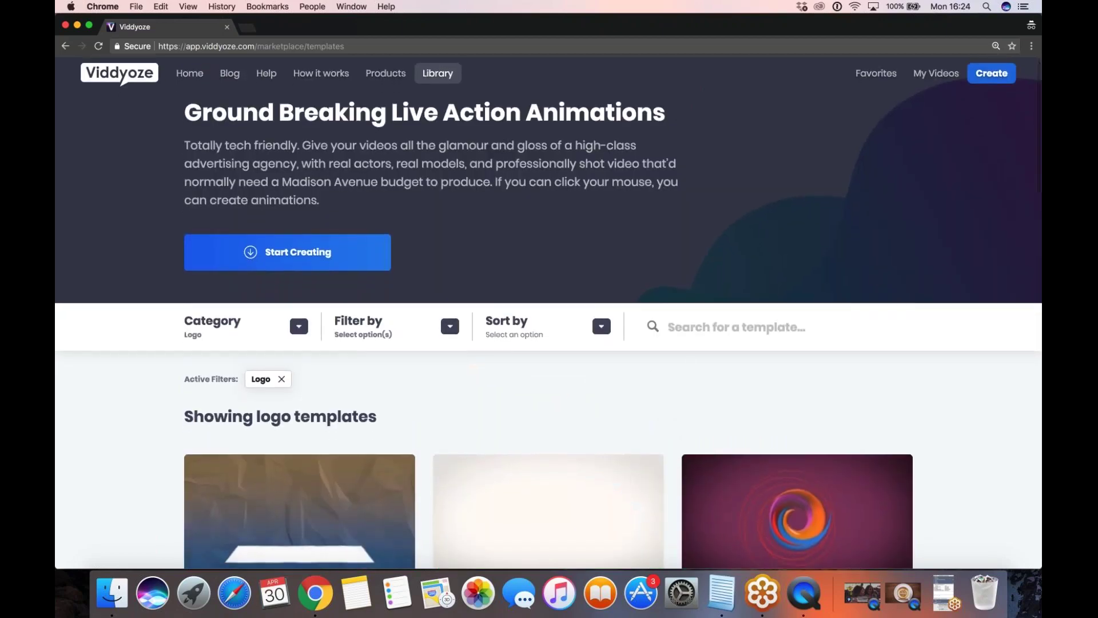
scroll(549, 309, "down", 3)
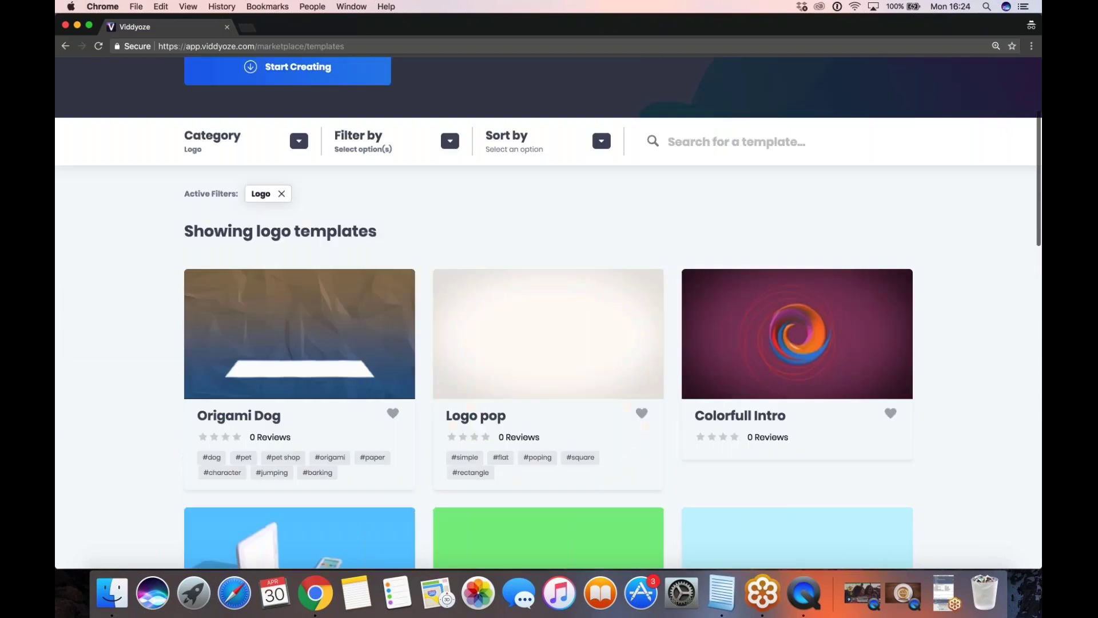
Step: Open the Logo pop template for customization and choose an image file for its logo
left_click(482, 422)
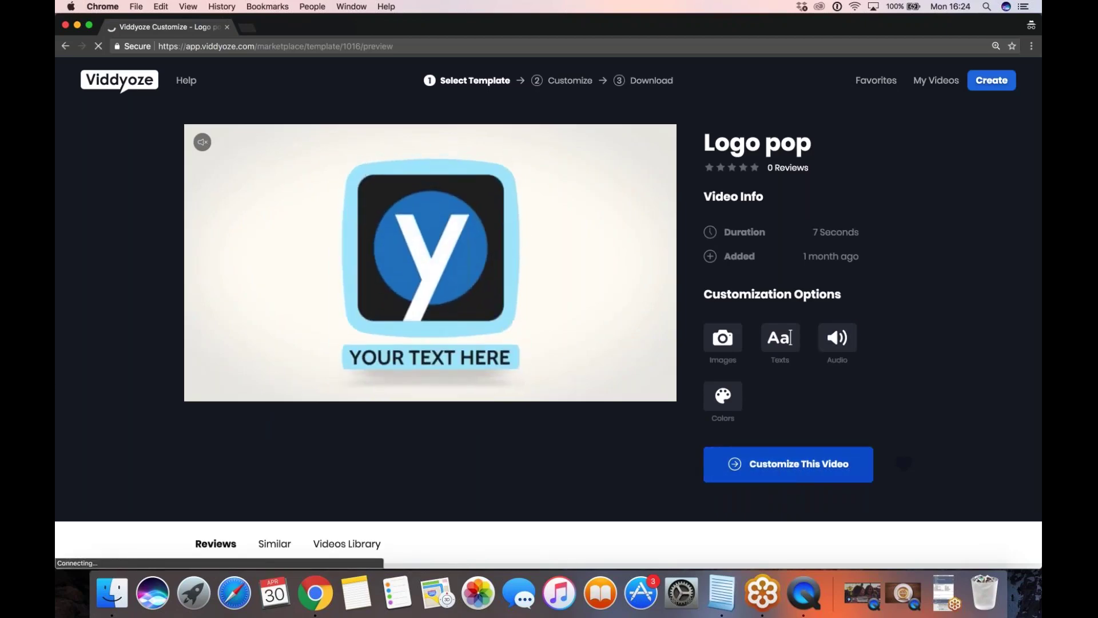
left_click(799, 476)
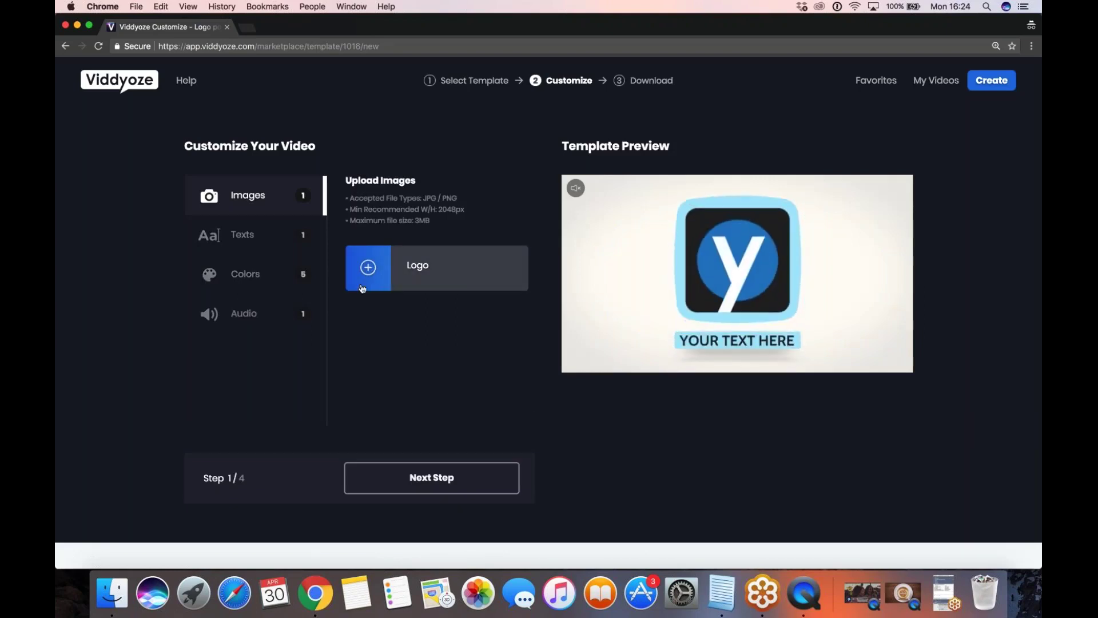
left_click(434, 267)
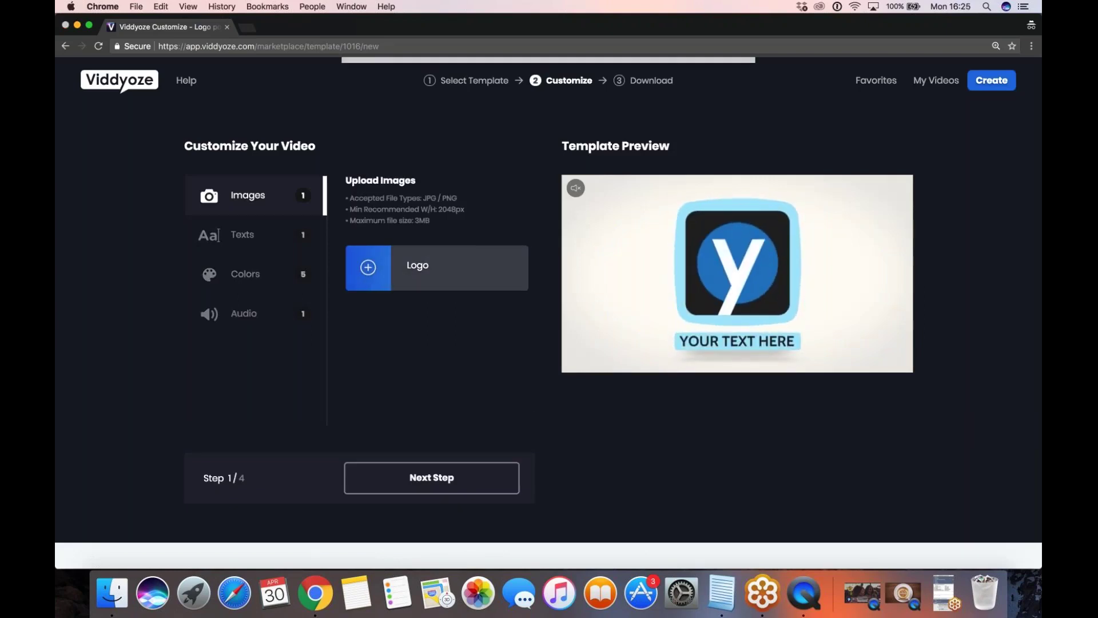
double_click(457, 100)
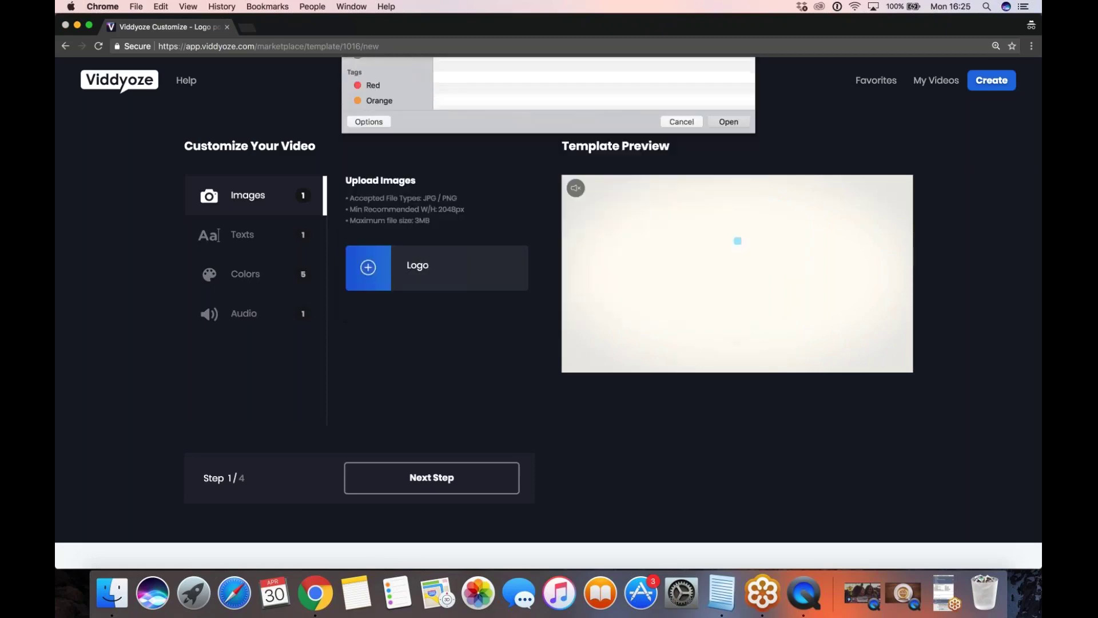
Step: Enter "Viddyoze Is Amazing" as the subtitle text of the Logo pop template
left_click(246, 243)
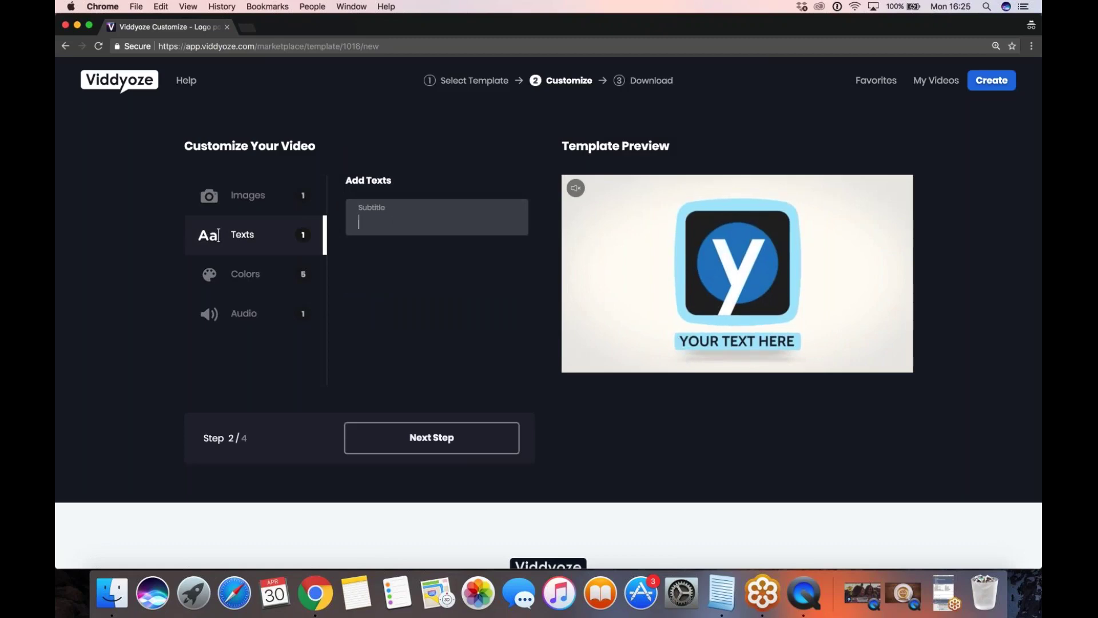
type("Viddyo")
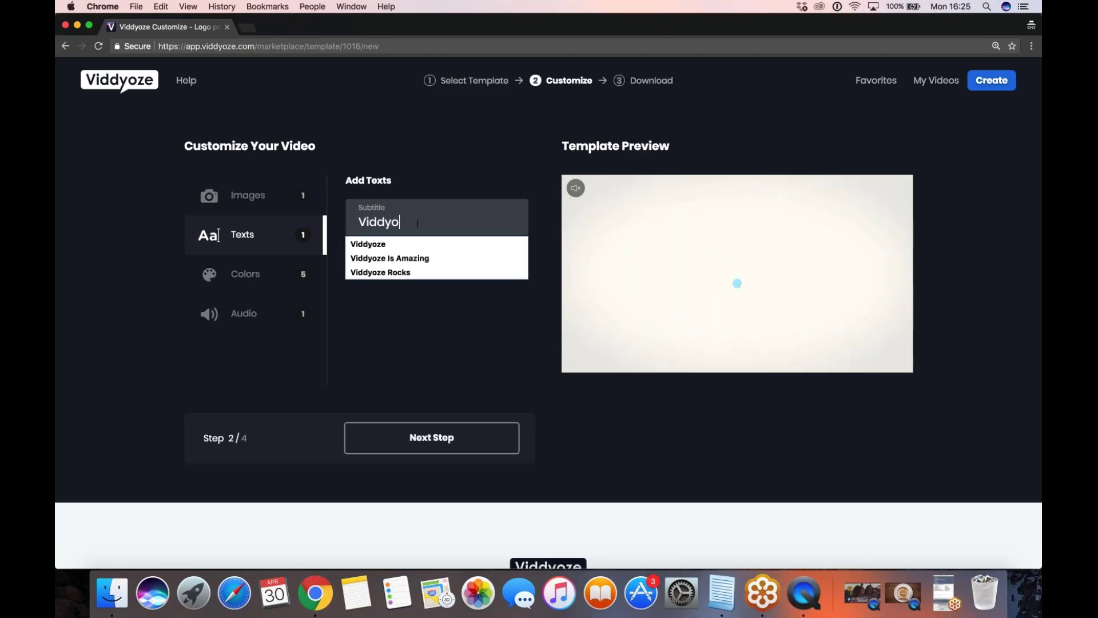
type("ze")
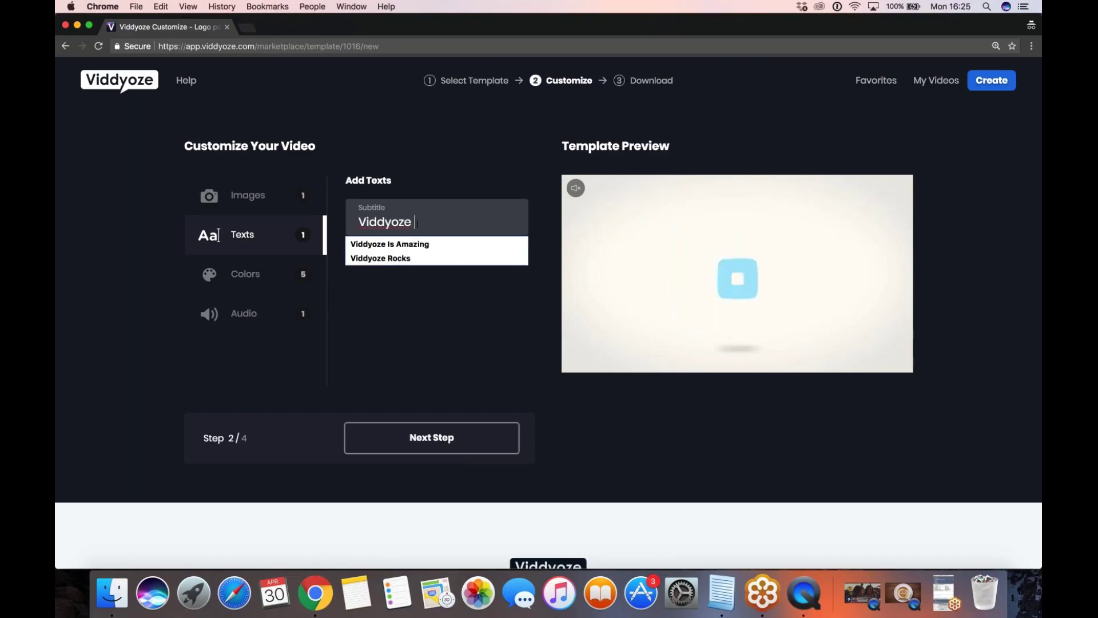
type(" Is Amazing")
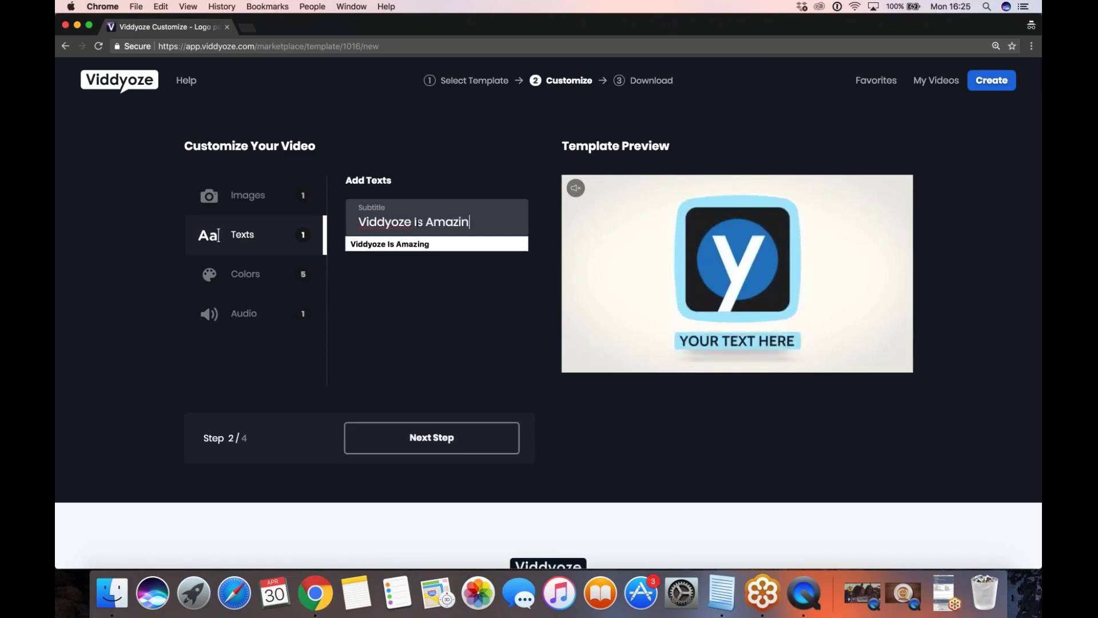
Step: Confirm the subtitle text and open the color settings of the Logo pop template
left_click(436, 294)
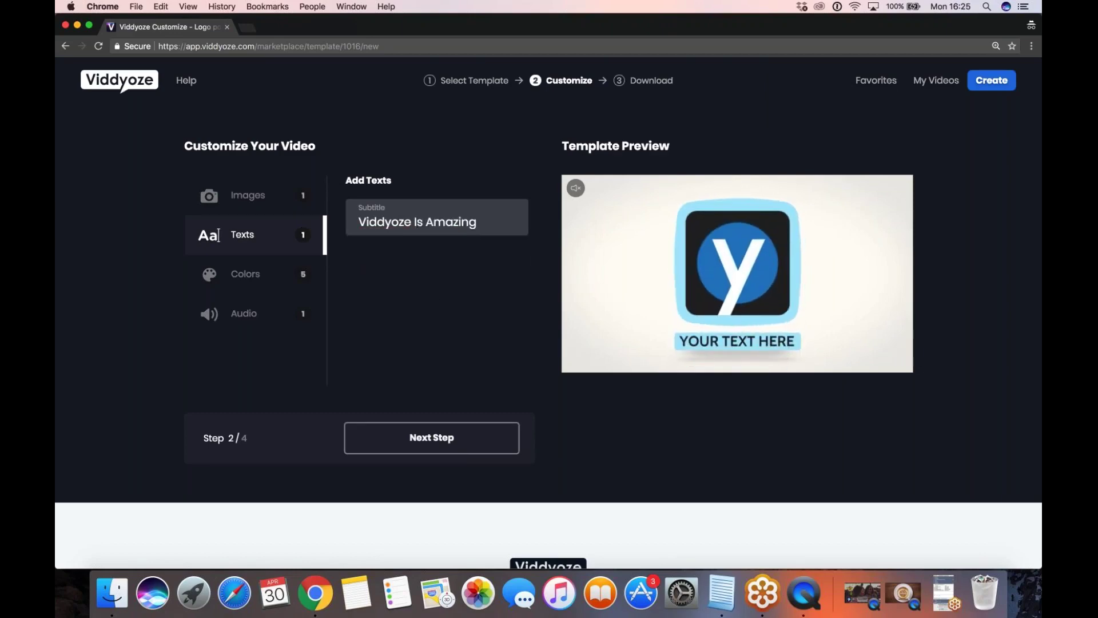
left_click(265, 280)
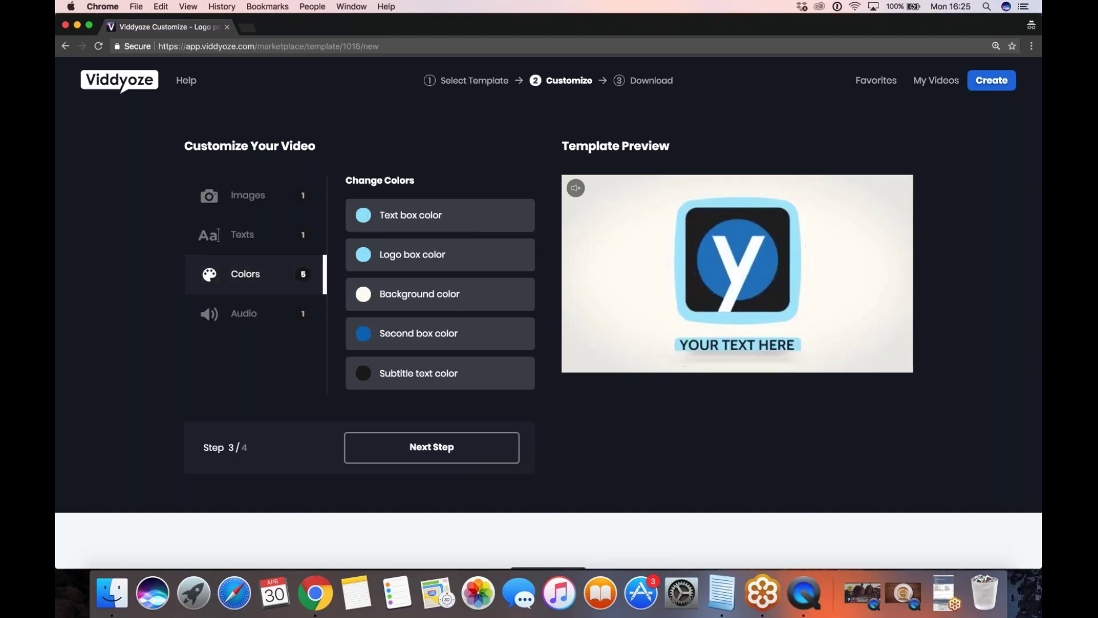
Step: Set the text box color and the logo box color to dark indigo (#4b0082)
left_click(364, 216)
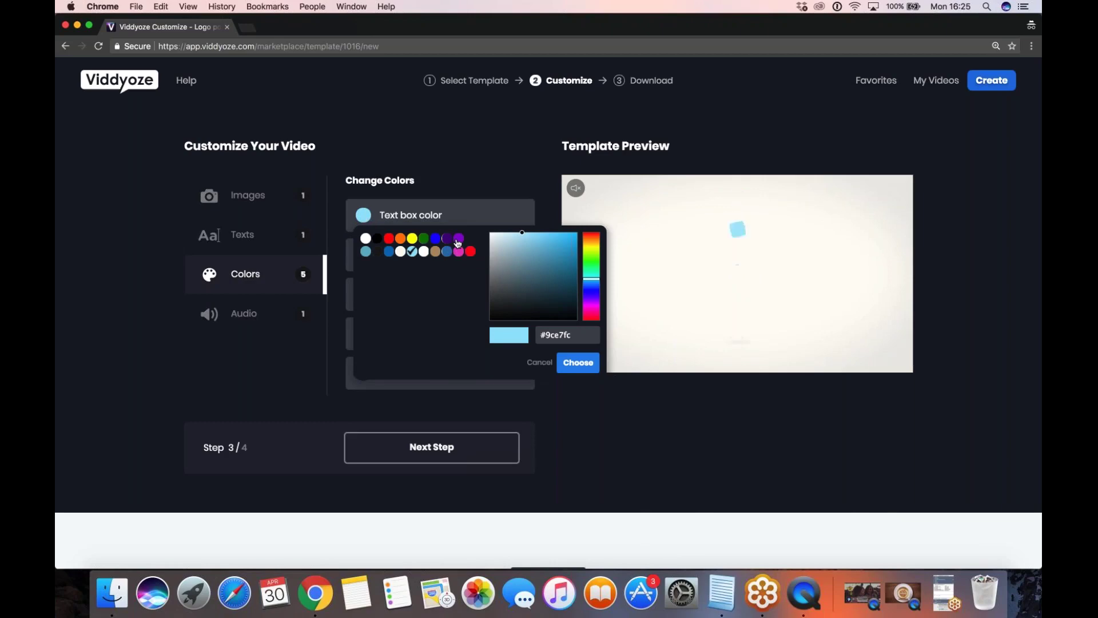
left_click(458, 238)
left_click(578, 362)
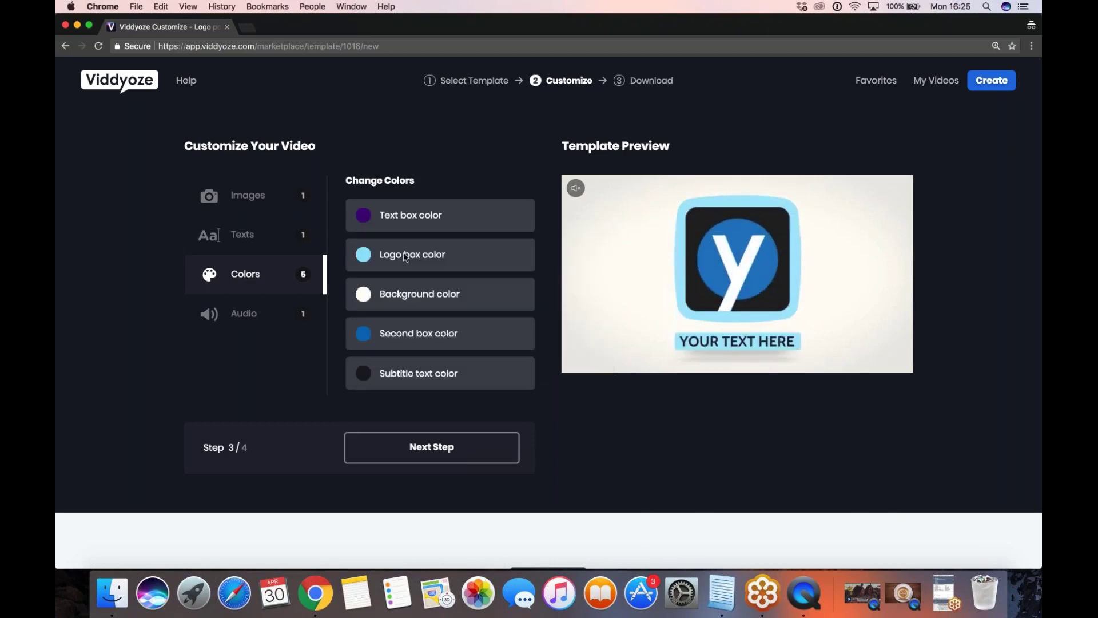
left_click(405, 257)
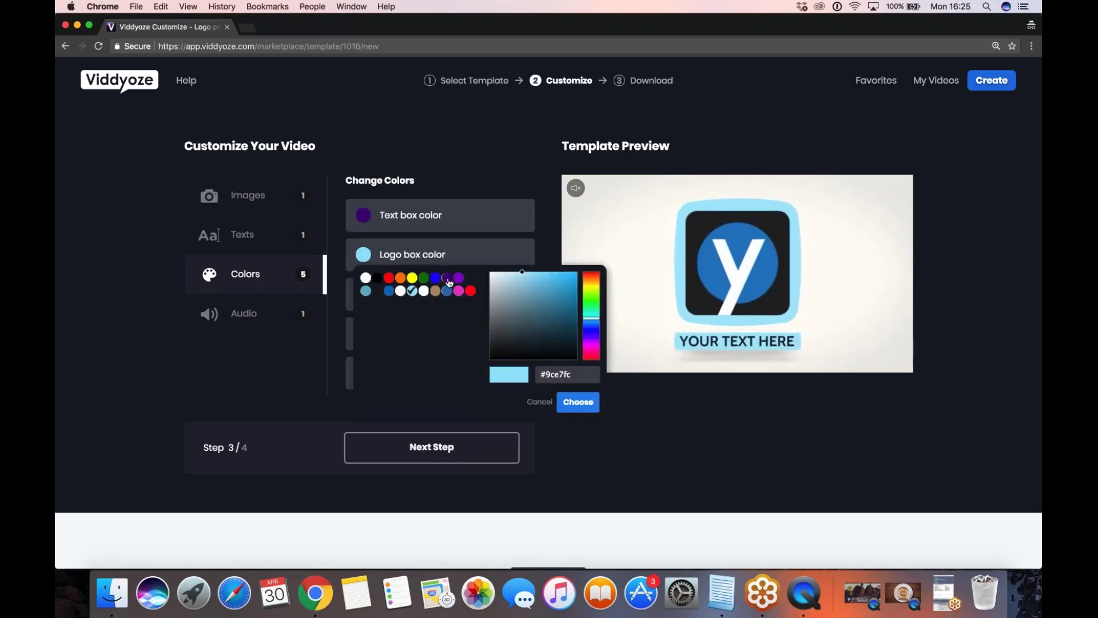
left_click(447, 279)
left_click(578, 402)
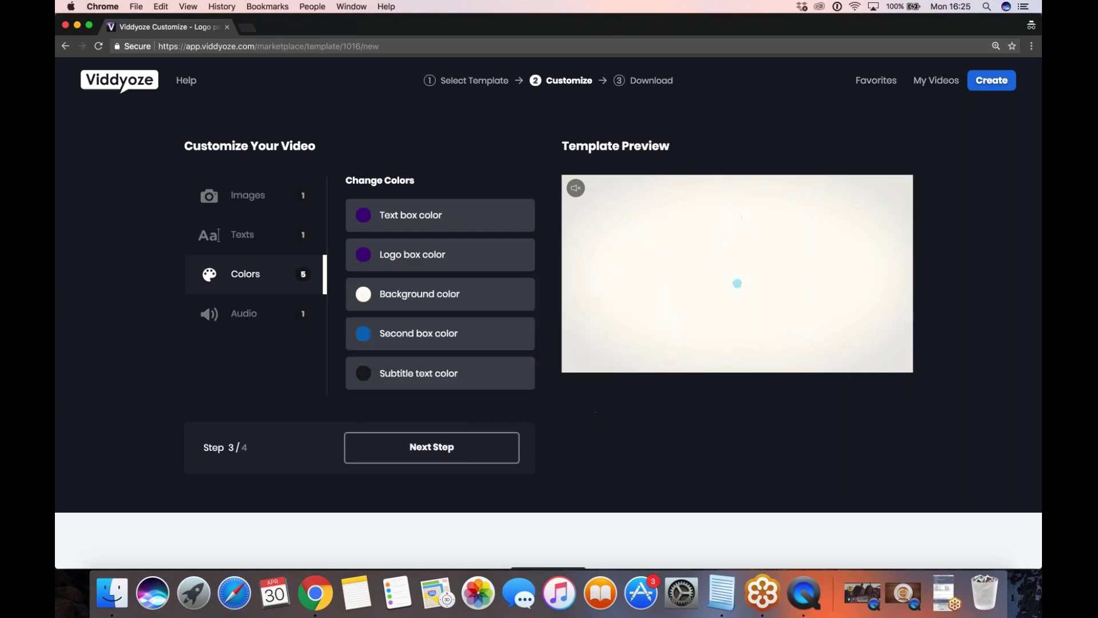
Step: Check the background color options, then set the second box color to violet (#9400d3)
left_click(363, 294)
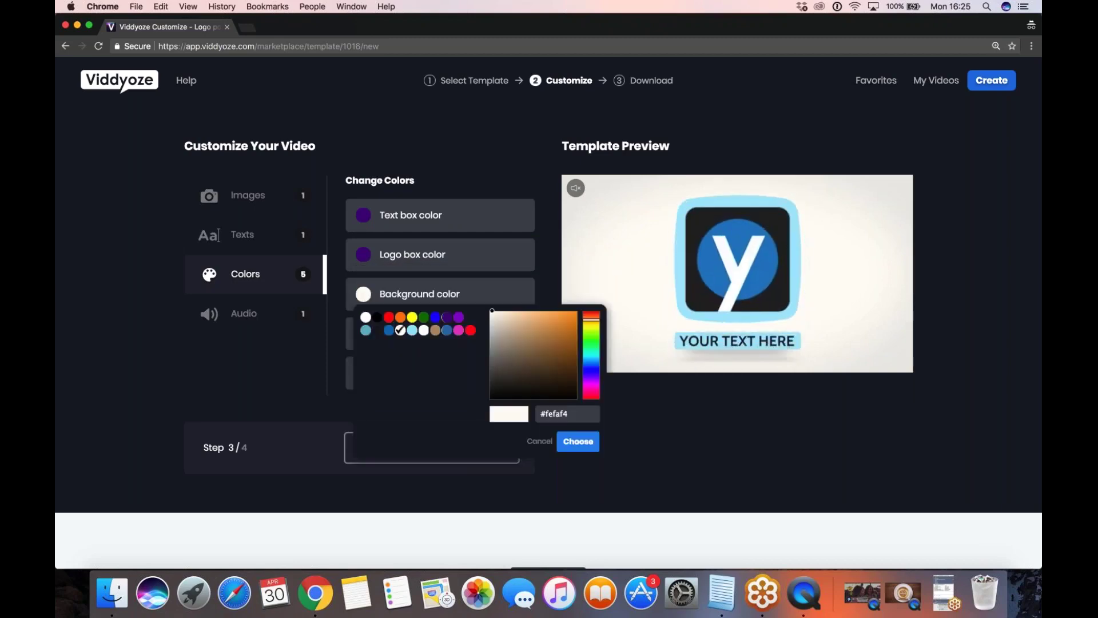
left_click(375, 352)
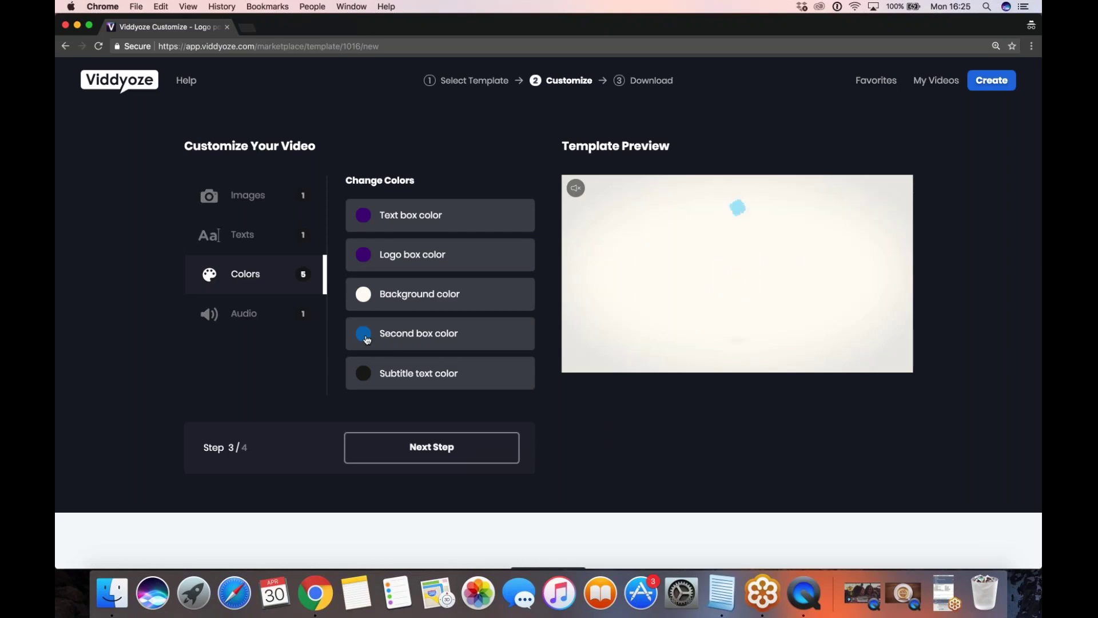
left_click(367, 339)
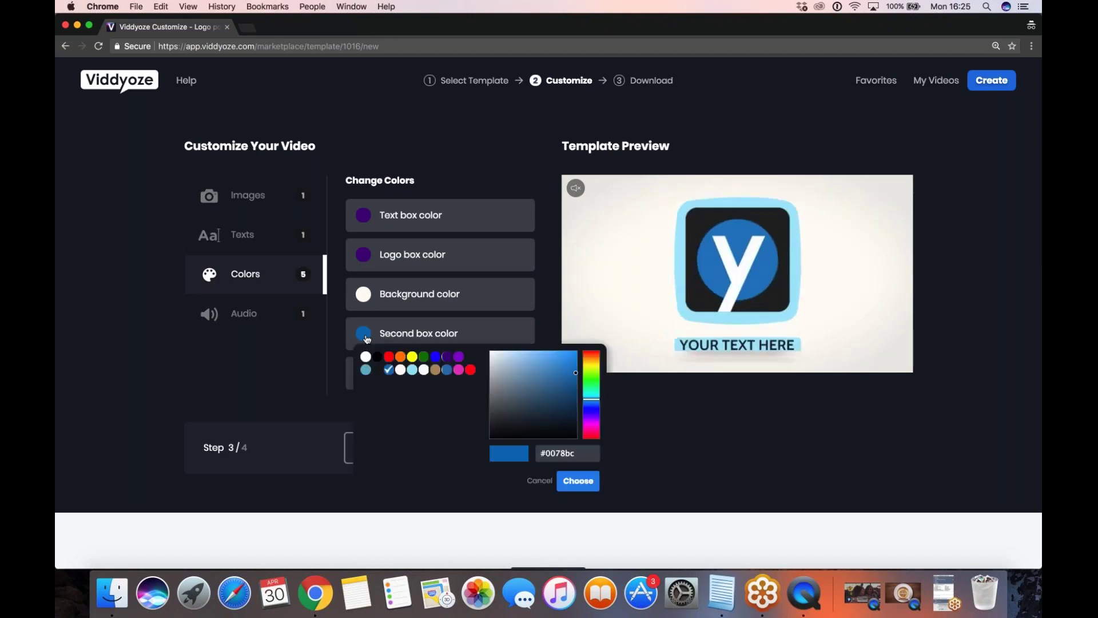
left_click(458, 357)
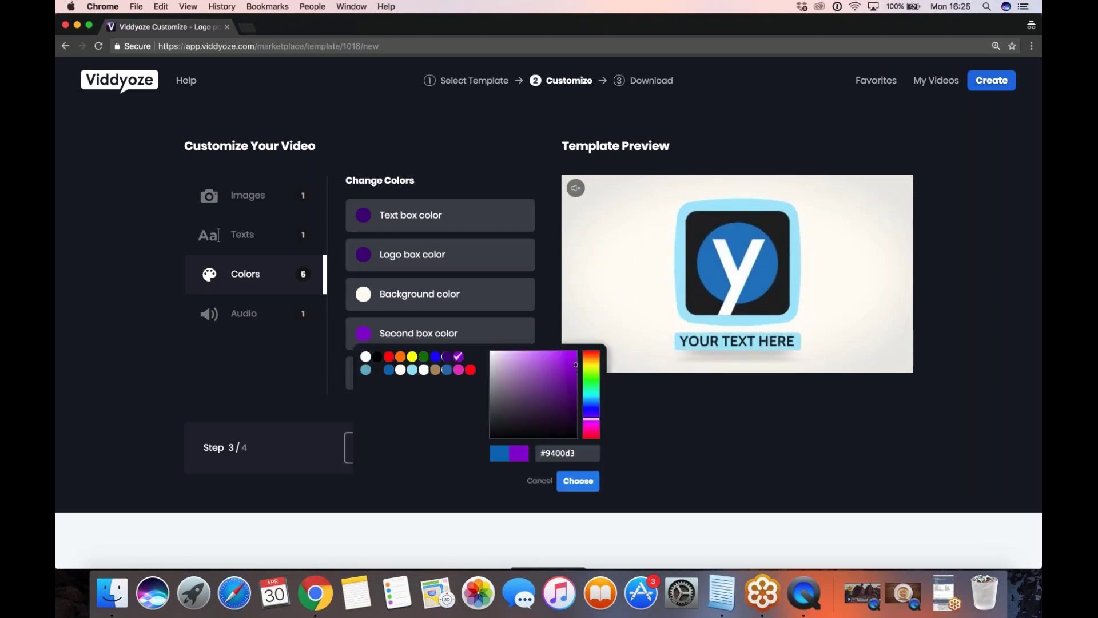
left_click(578, 481)
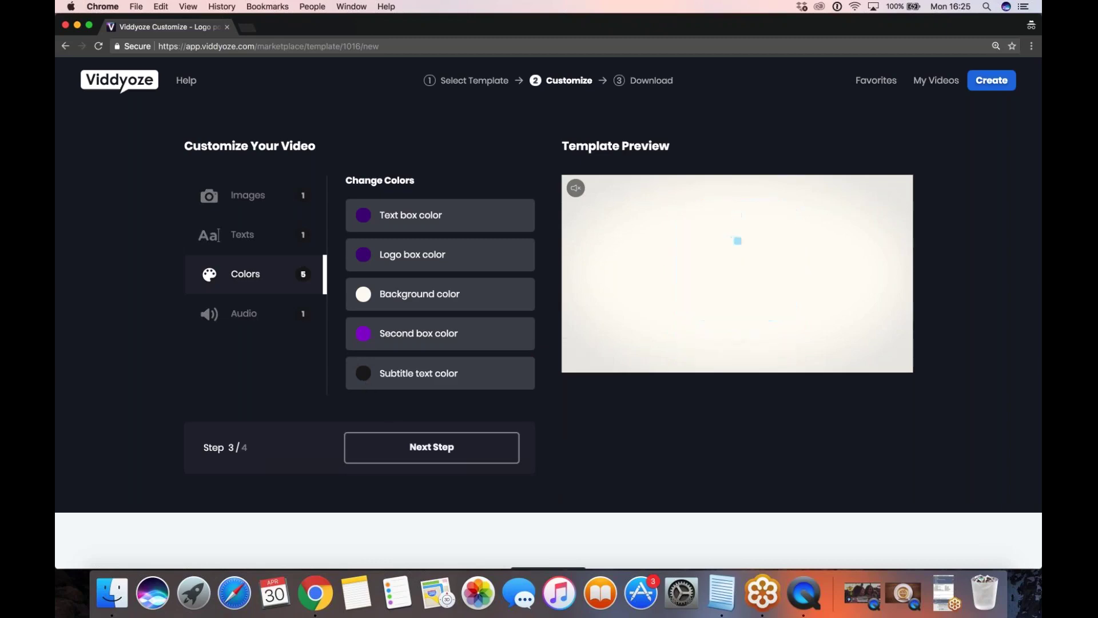
Step: Set the subtitle text color to white (#ffffff)
left_click(364, 375)
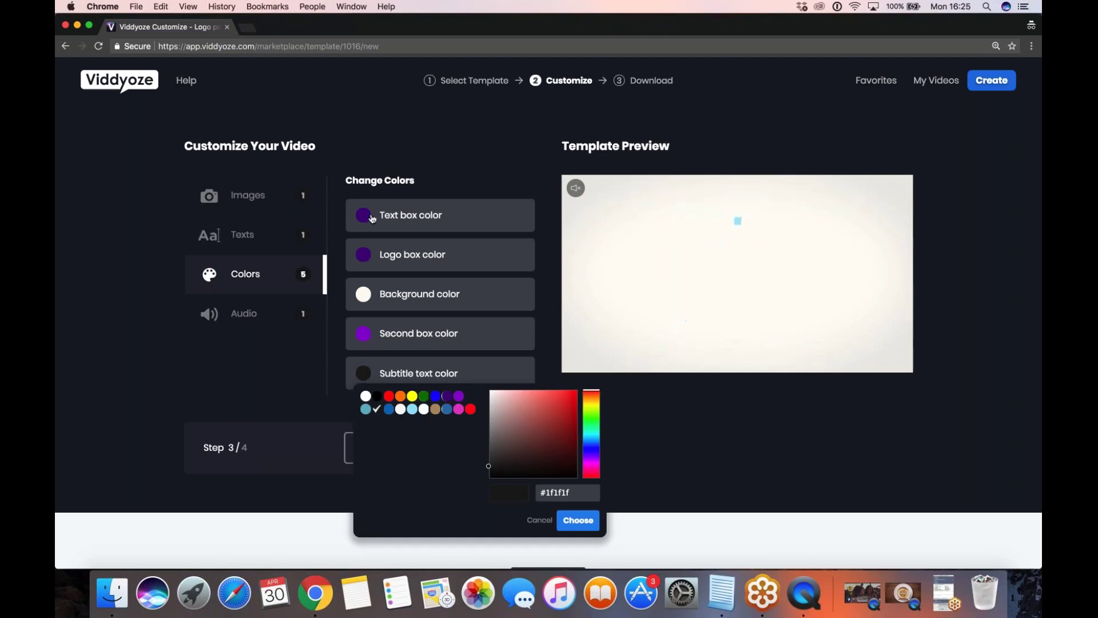
left_click(366, 396)
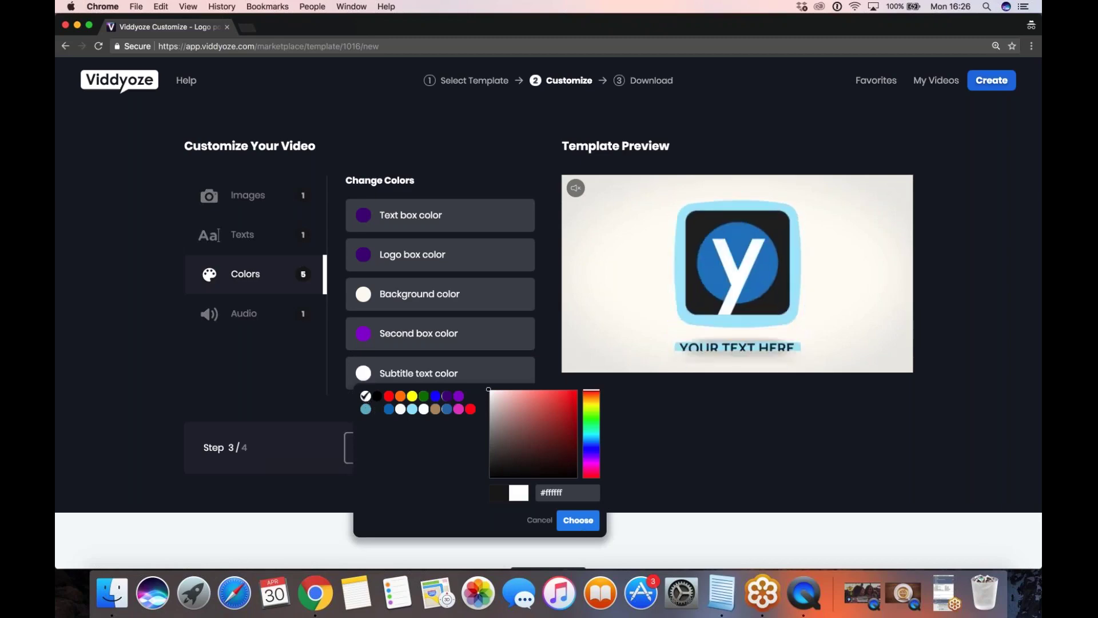
left_click(582, 530)
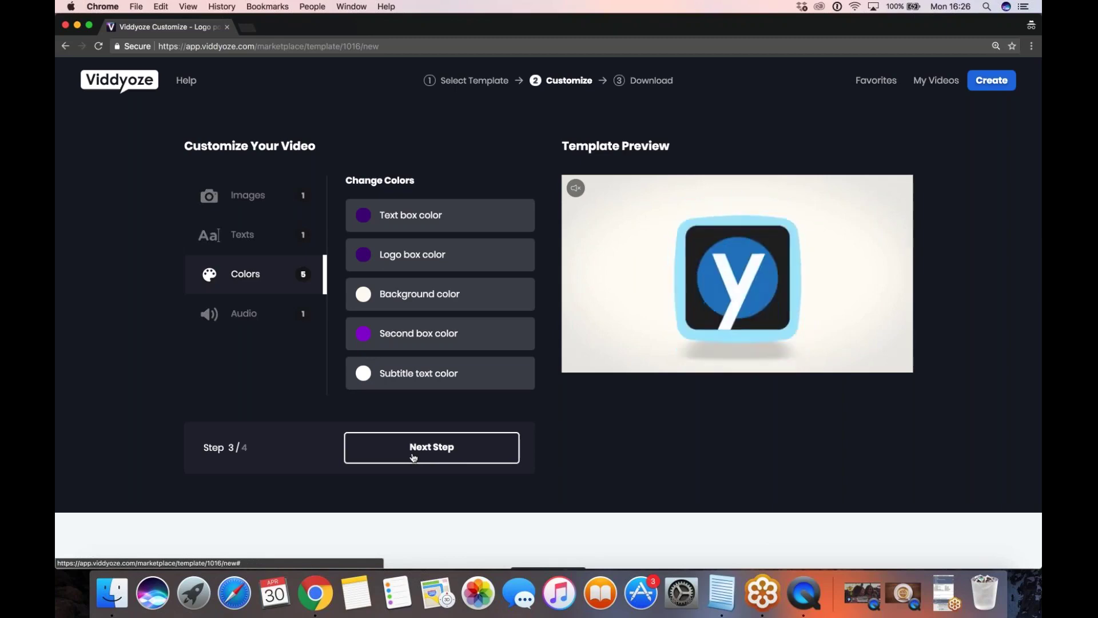
Step: Listen to the template's audio in the audio step and create a preview of the video with audio included
left_click(413, 457)
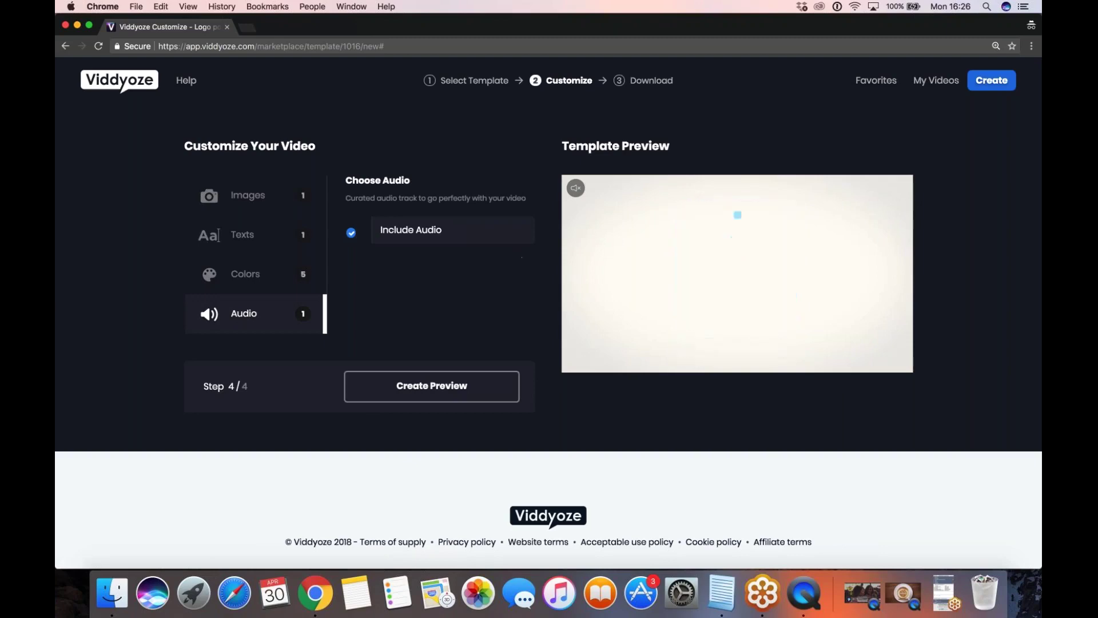
left_click(575, 189)
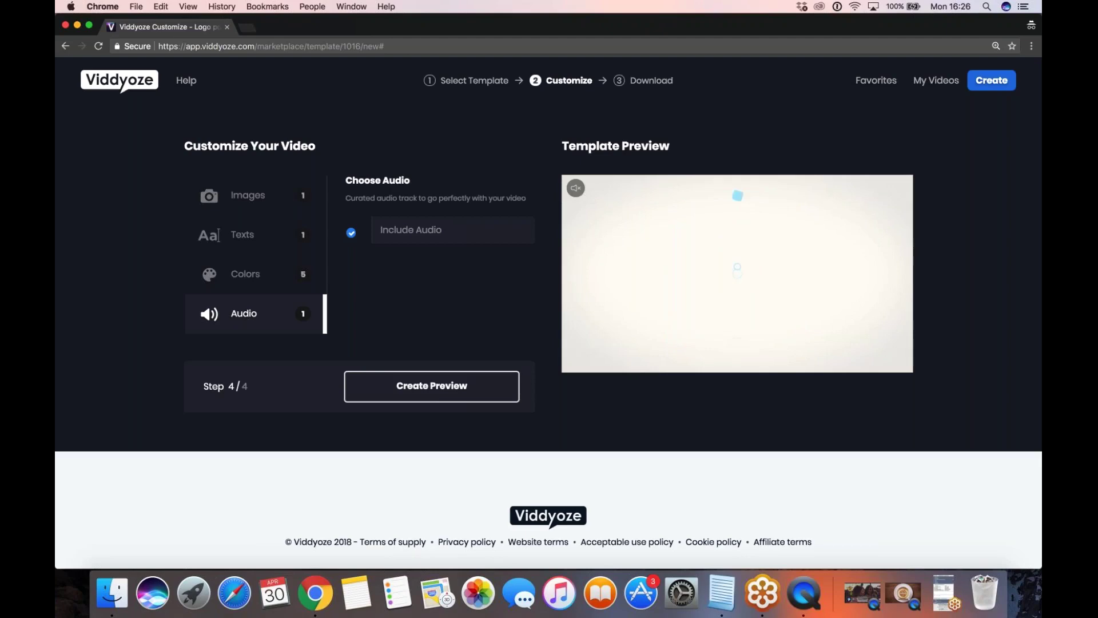
left_click(434, 396)
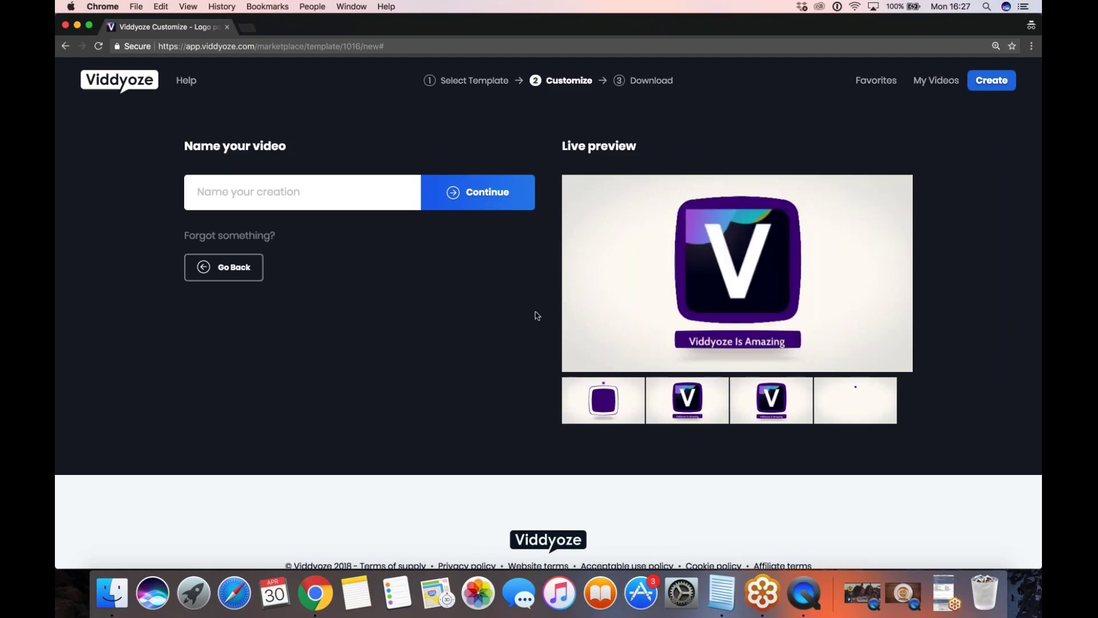
Step: Go back from the preview to the color settings and set the text box color to violet (#9400d3)
left_click(239, 271)
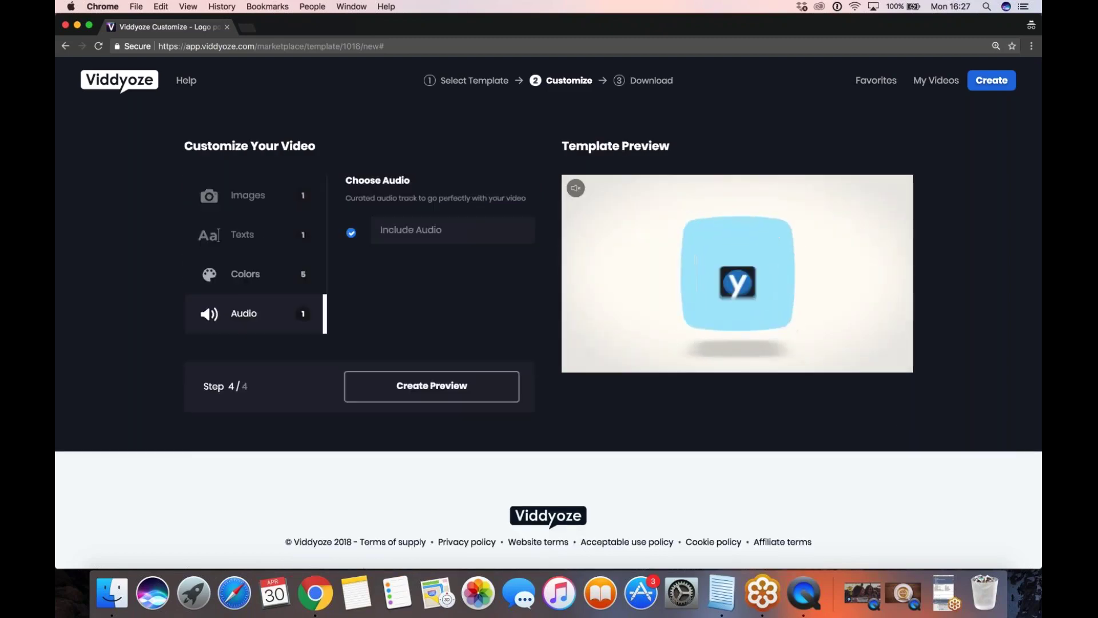
left_click(243, 235)
left_click(252, 276)
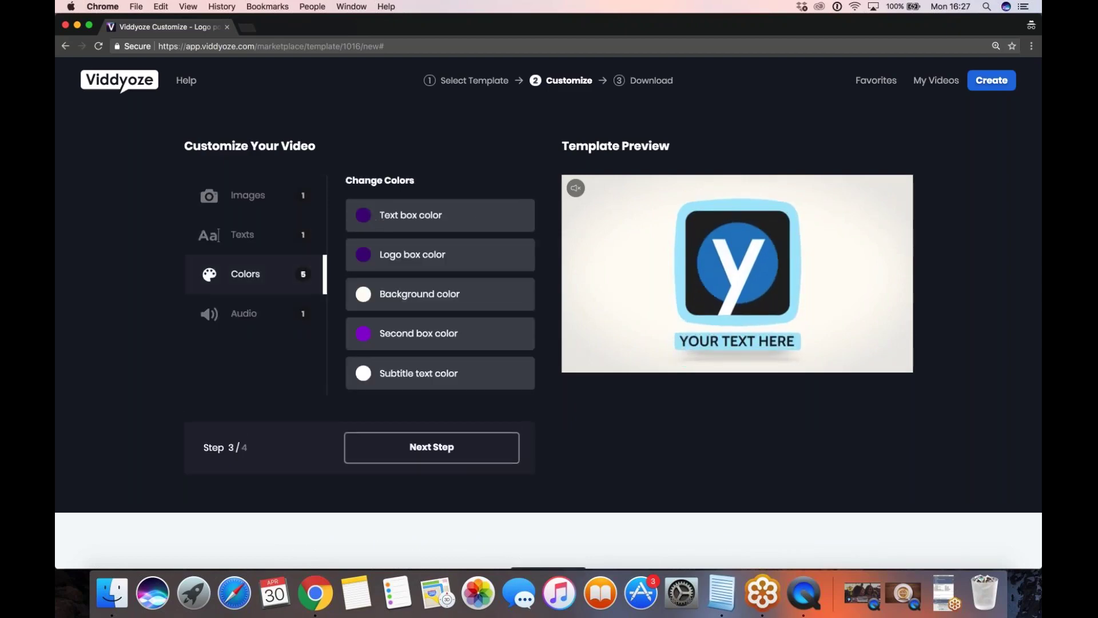
left_click(364, 215)
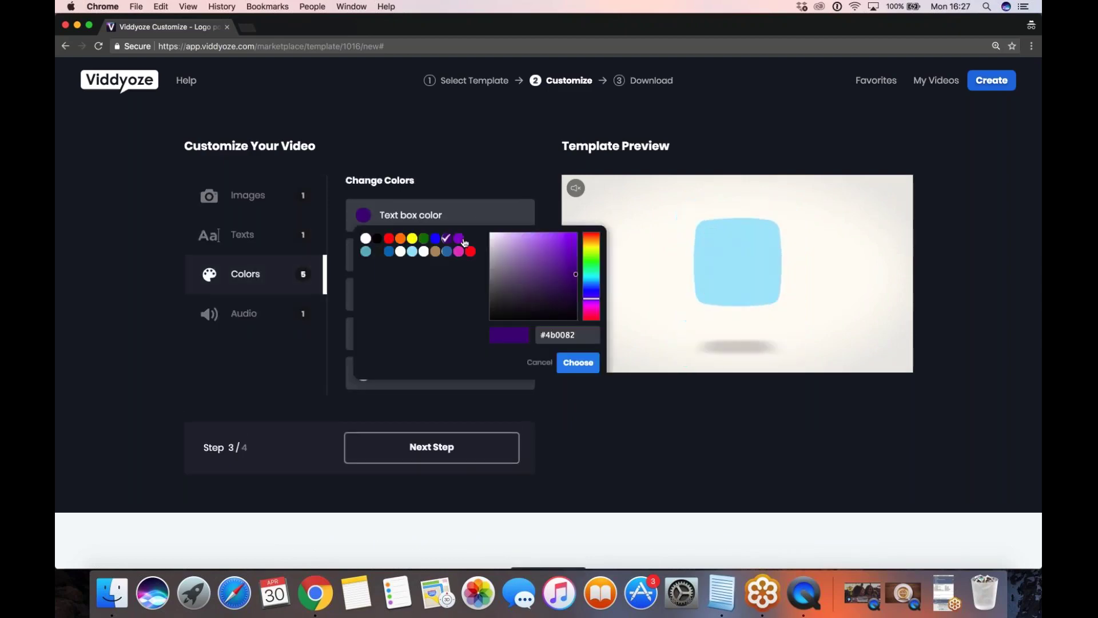
left_click(737, 273)
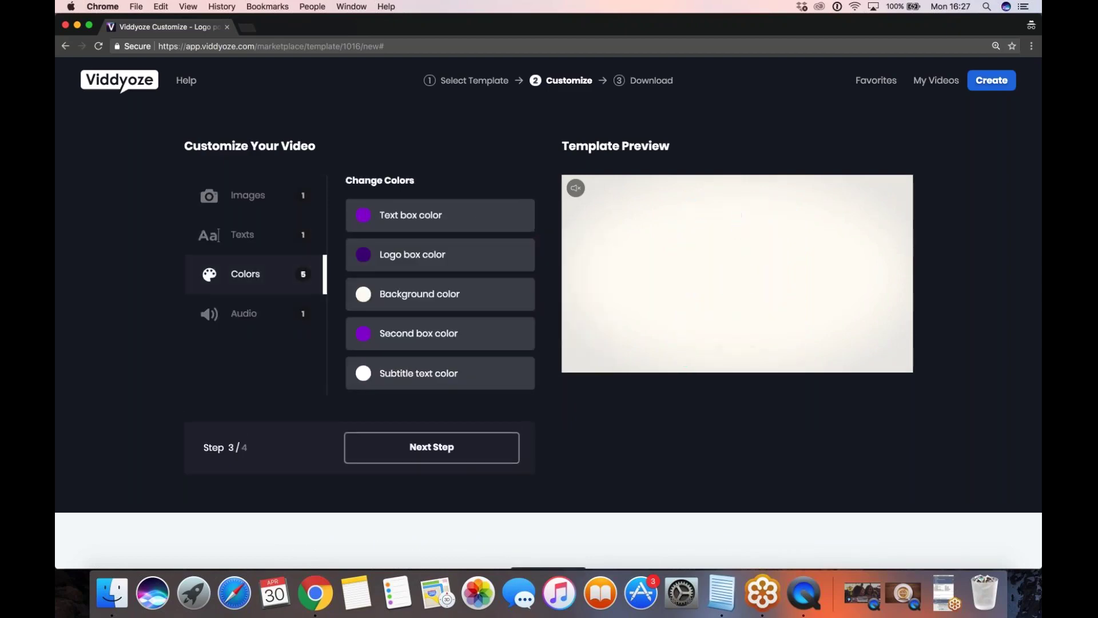
left_click(362, 255)
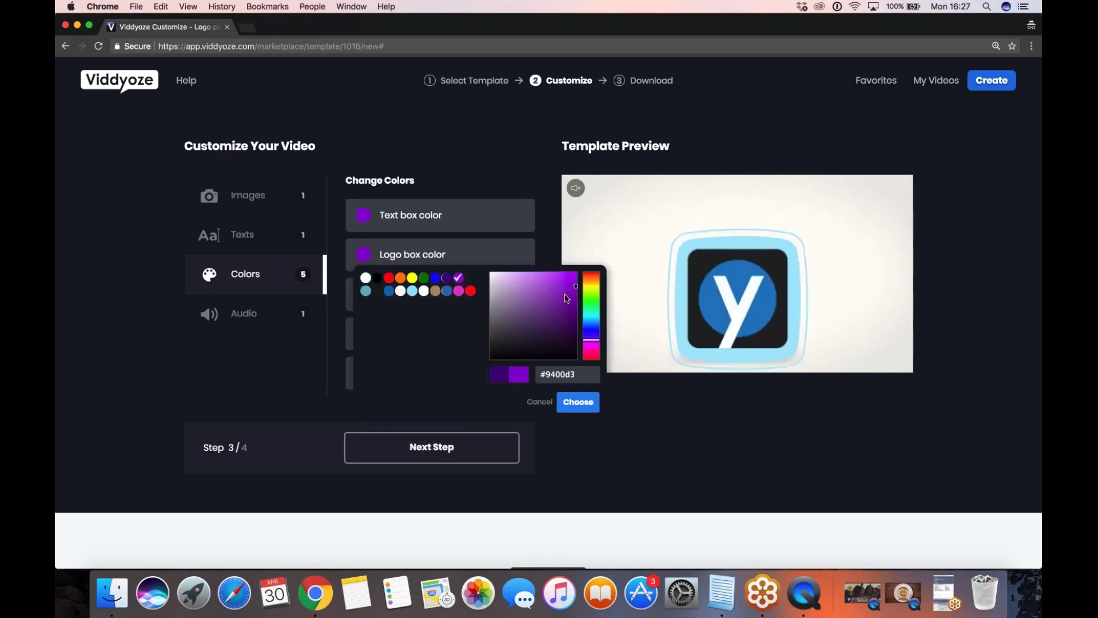
left_click(560, 332)
mouse_move(560, 332)
left_mouse_down()
mouse_move(557, 298)
mouse_move(552, 317)
mouse_move(572, 289)
mouse_move(541, 295)
left_mouse_up()
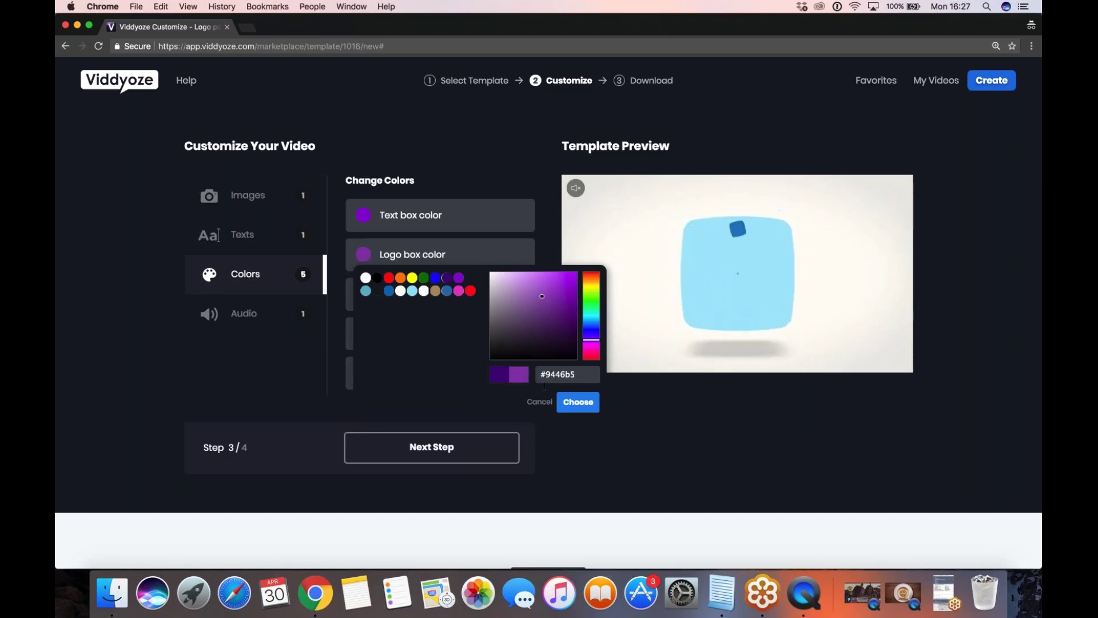
left_click(540, 402)
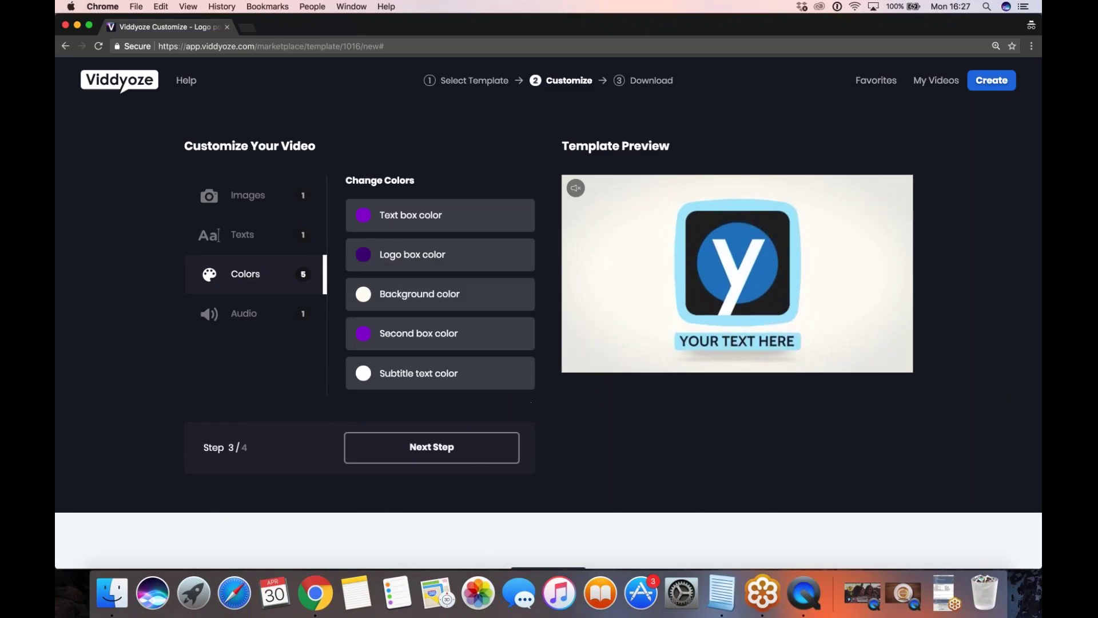
Step: Set the logo box color to violet (#9400d3)
left_click(364, 255)
left_click(458, 277)
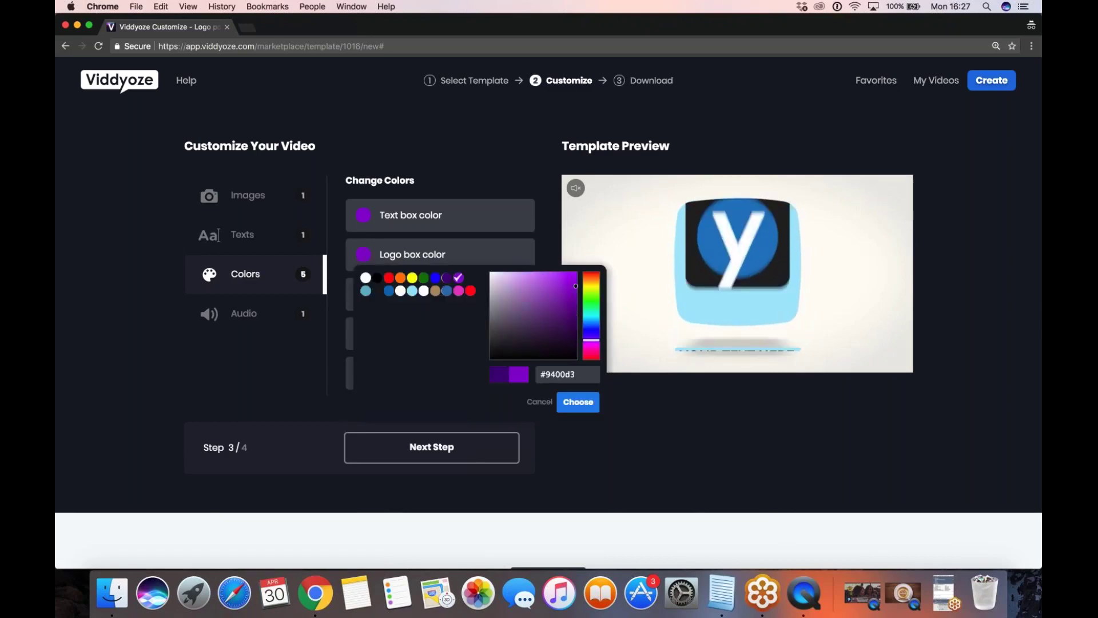
left_click(567, 402)
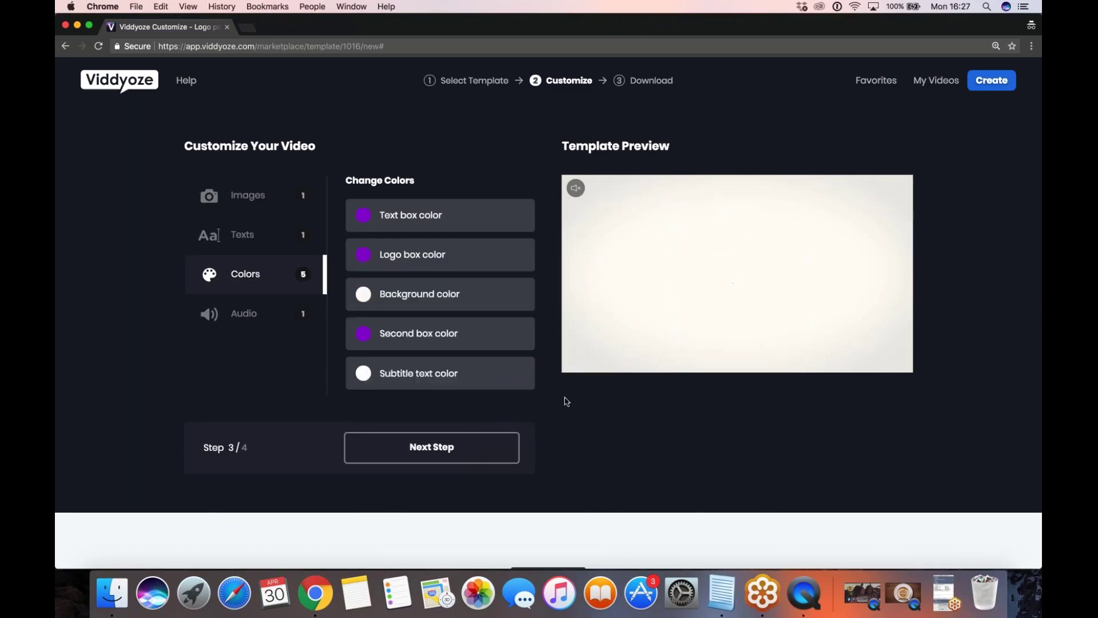
Step: Create a new preview with audio included and submit the video under the name "VIddyozeTest"
left_click(424, 447)
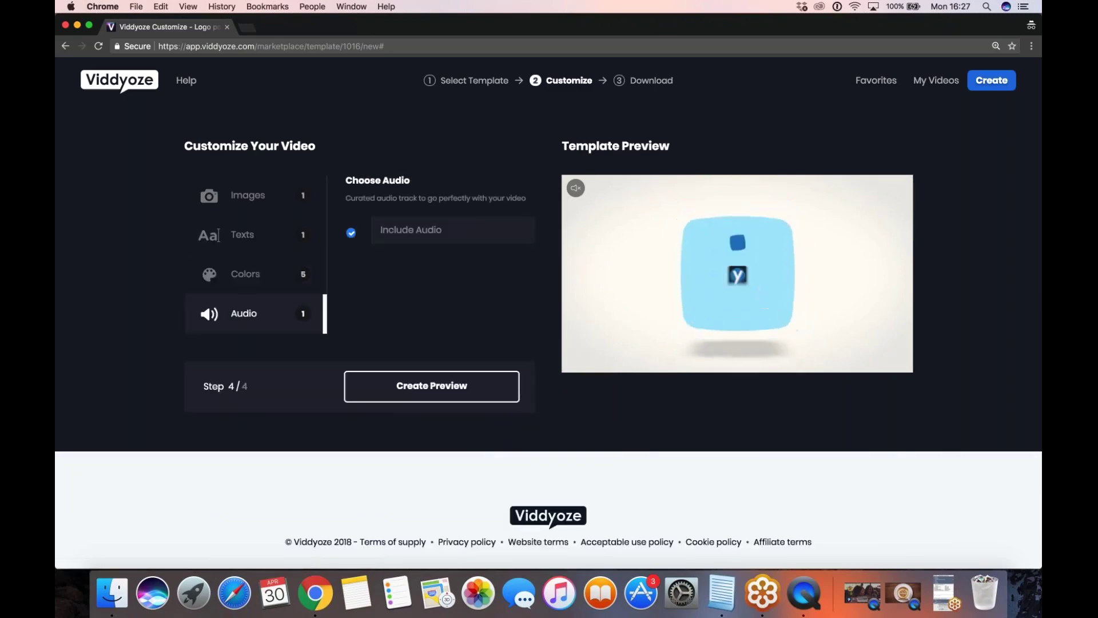
key("Return")
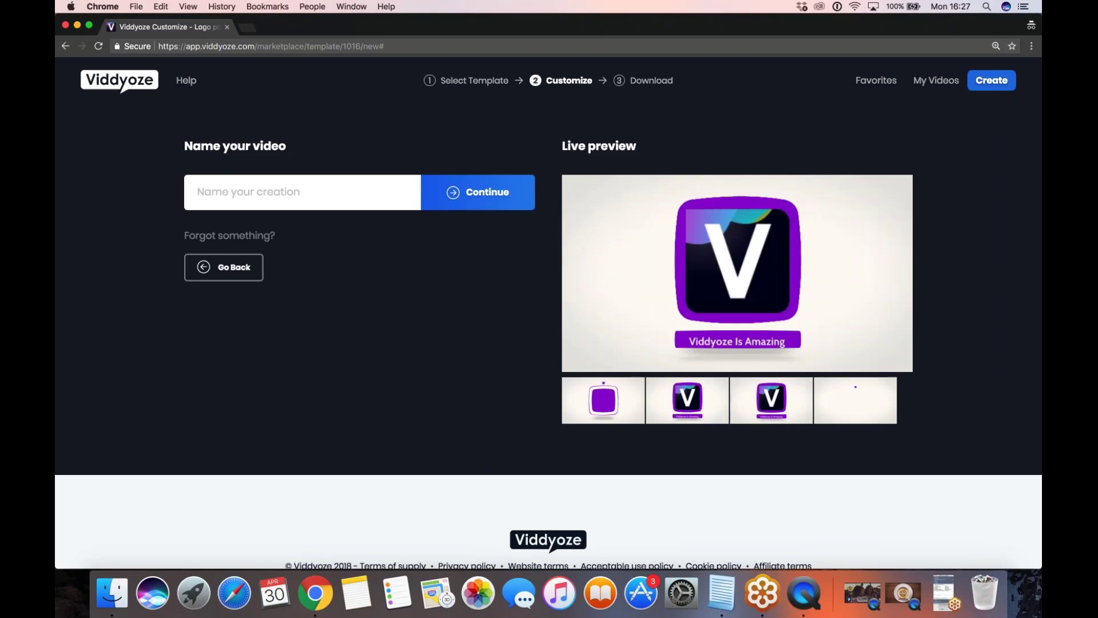
left_click(303, 197)
type("Vidd")
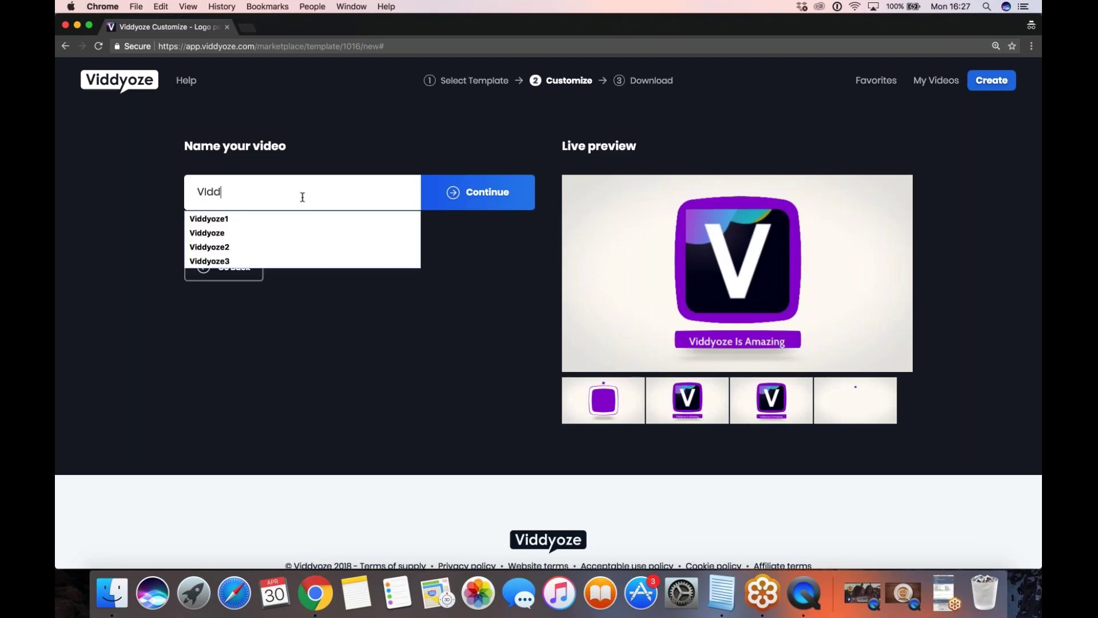
type("yozeTest")
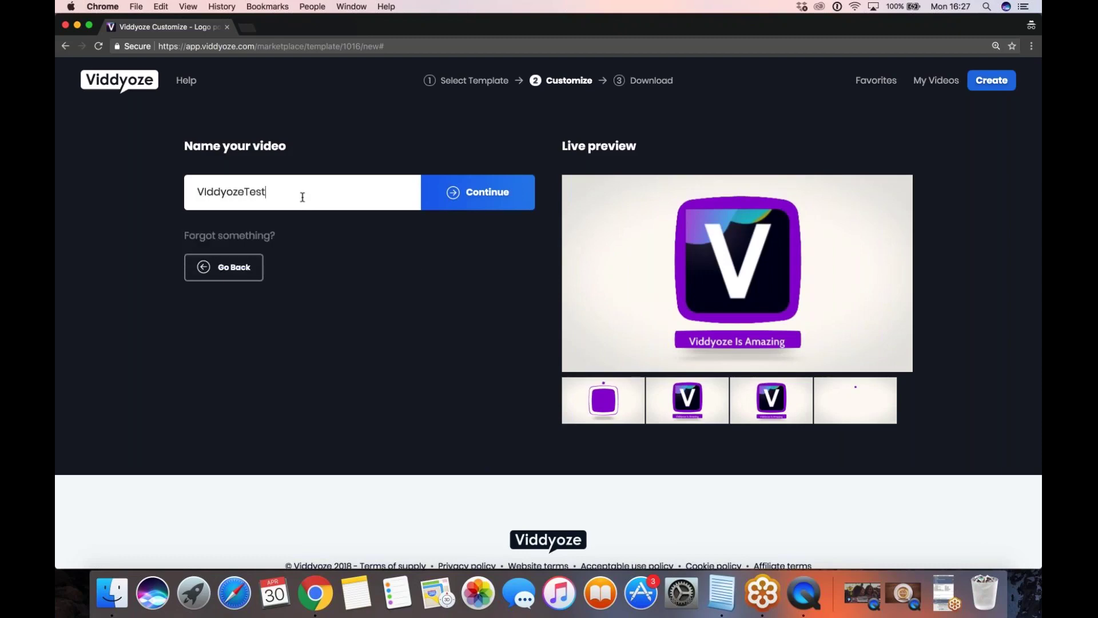
key("Return")
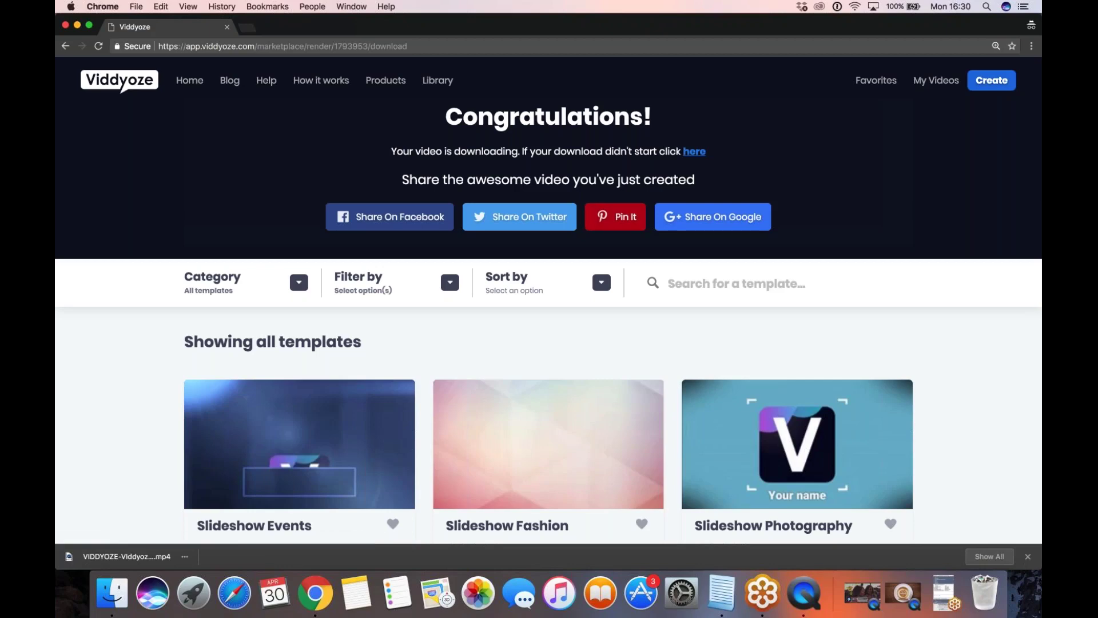
Step: Open the My Videos list and check the download options of the VIddyozeTest video
left_click(936, 80)
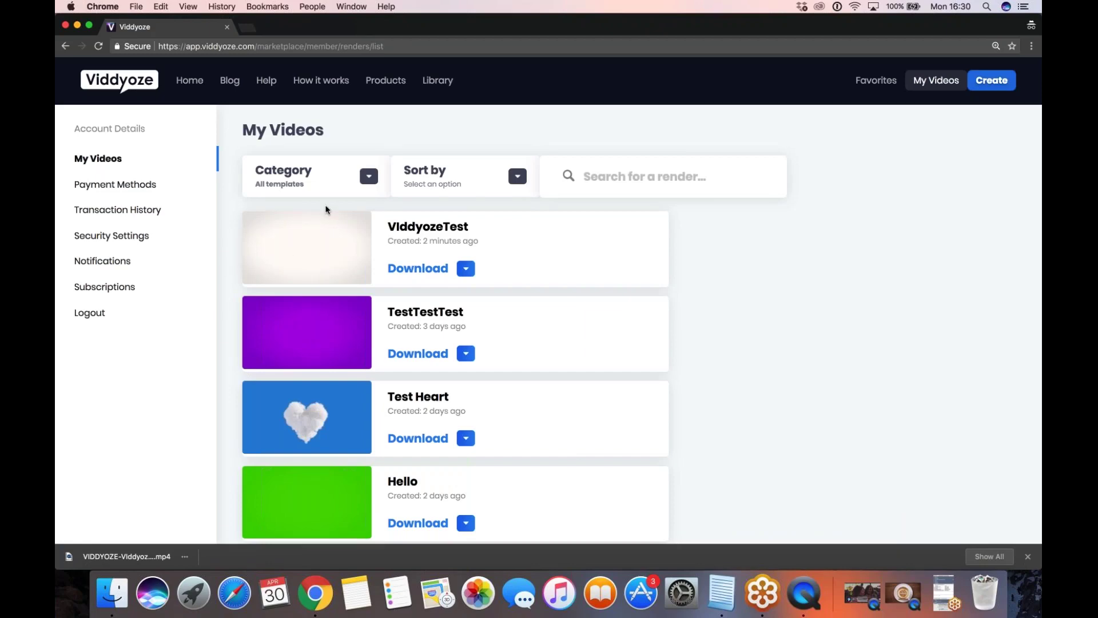
left_click(466, 269)
Step: Play the downloaded VIDDYOZE-VIddyozeTest.mp4 in QuickTime Player, then close it and return to the My Videos page
left_click(151, 559)
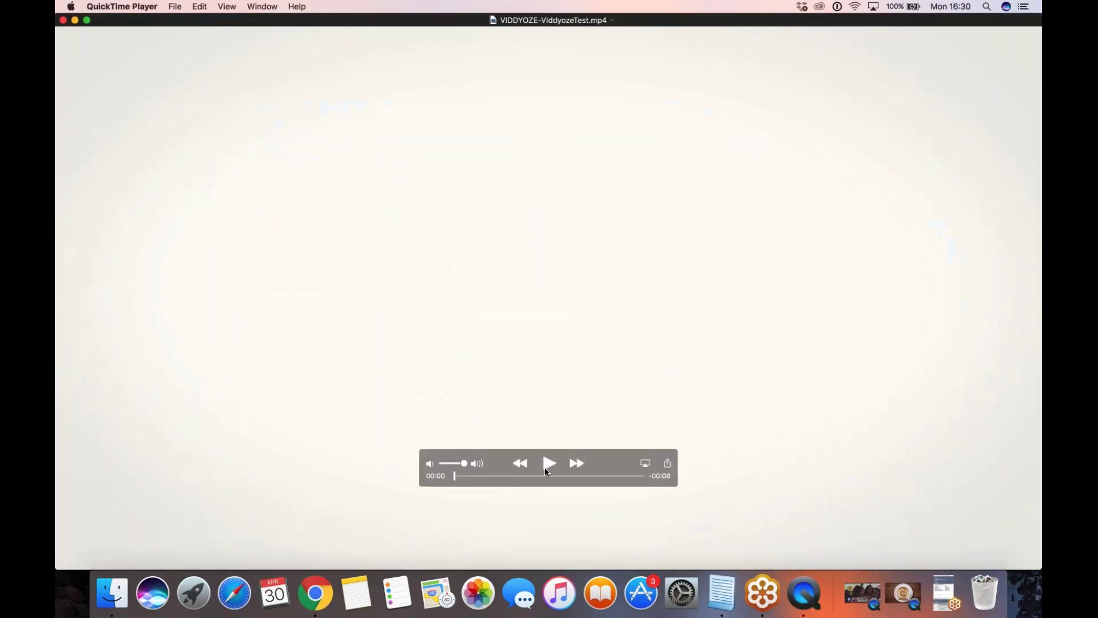
key("space")
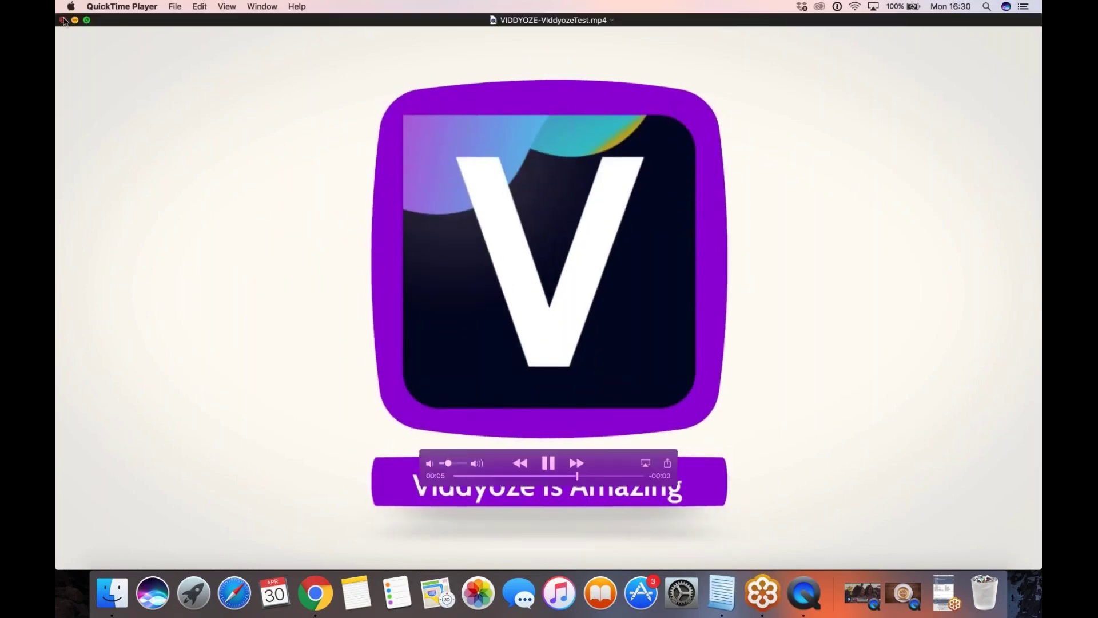
key("super+w")
left_click(814, 312)
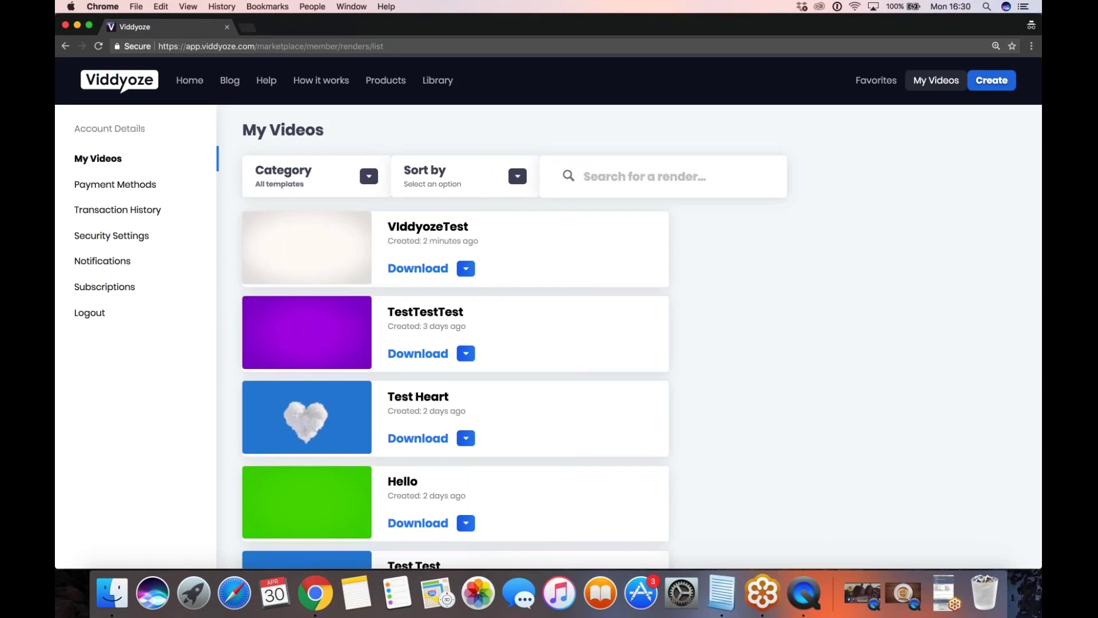
Step: Look through the My Videos list and filter it by the Logo category, followed by the Intro category
scroll(455, 309, "down", 10)
scroll(455, 309, "up", 10)
left_click(678, 185)
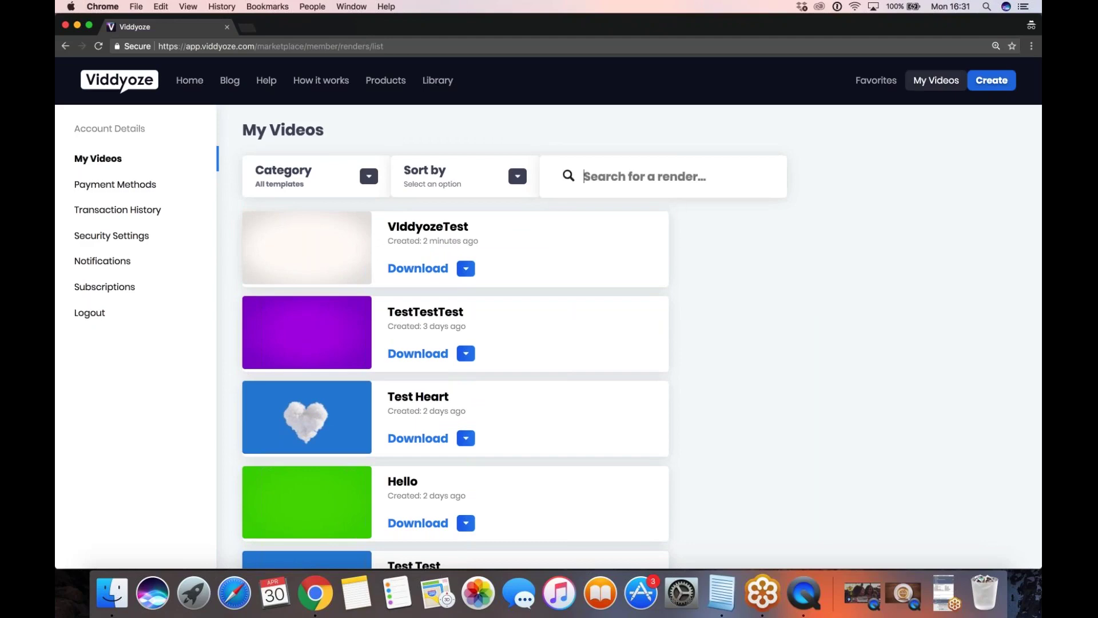
left_click(368, 177)
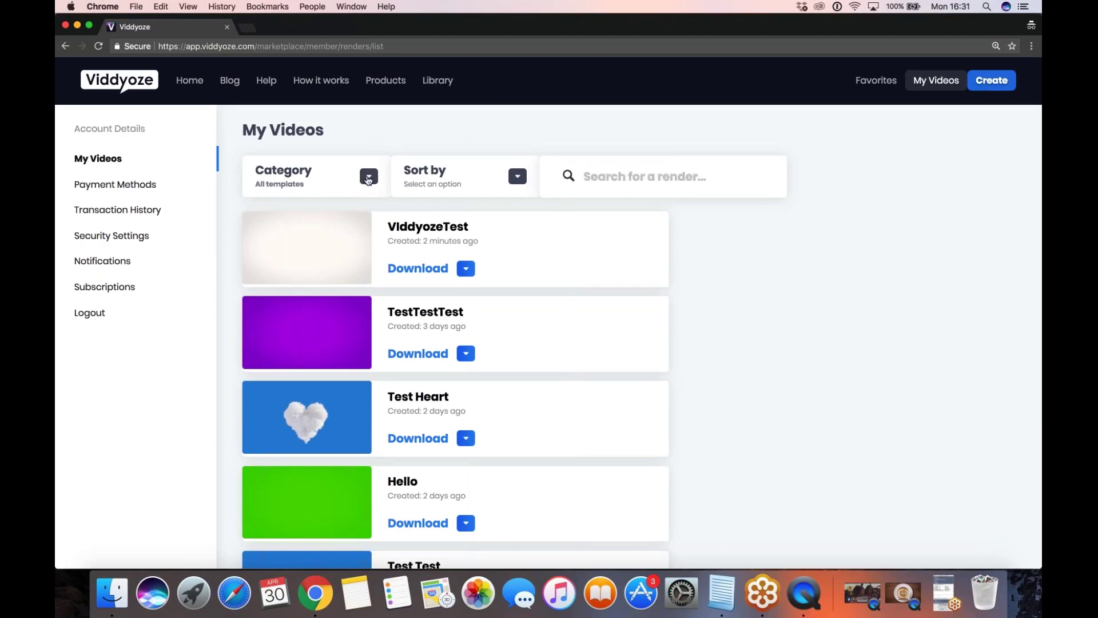
left_click(322, 323)
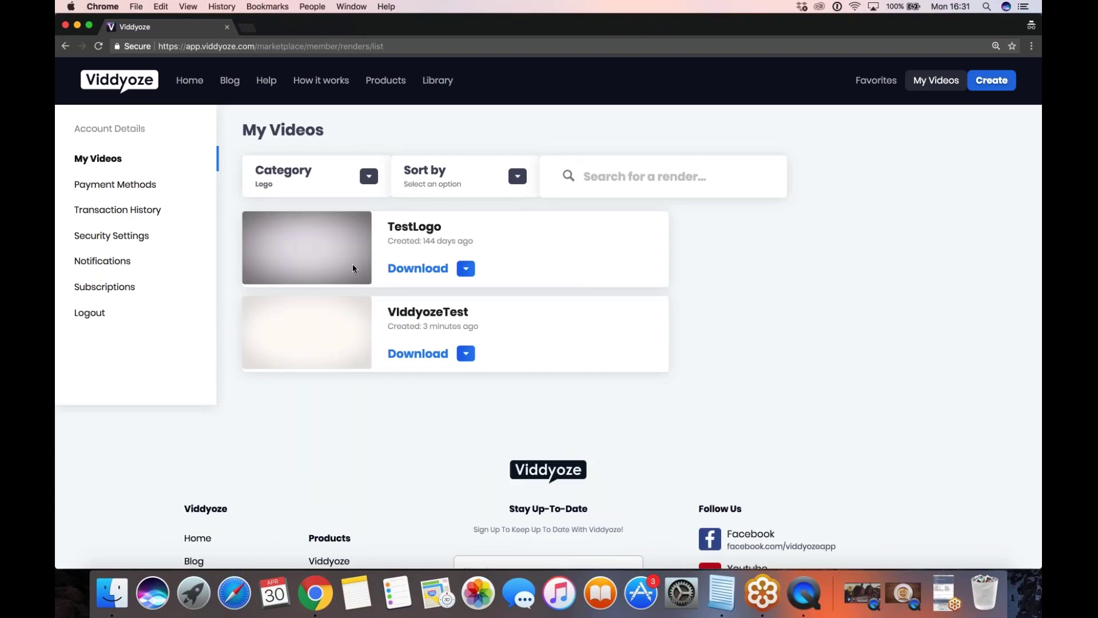
left_click(369, 180)
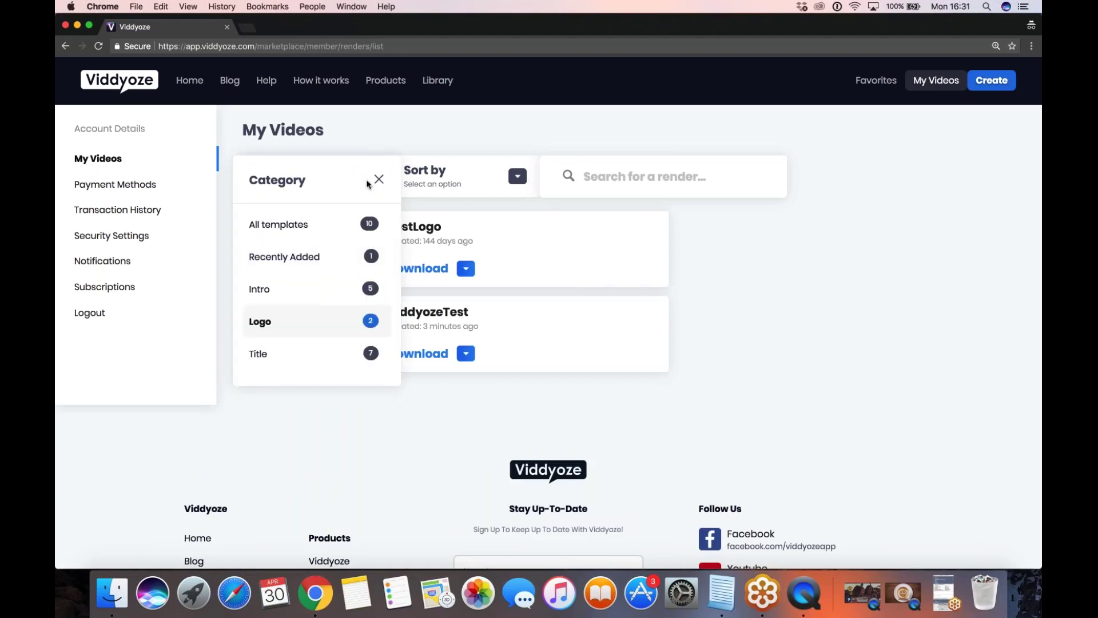
left_click(294, 286)
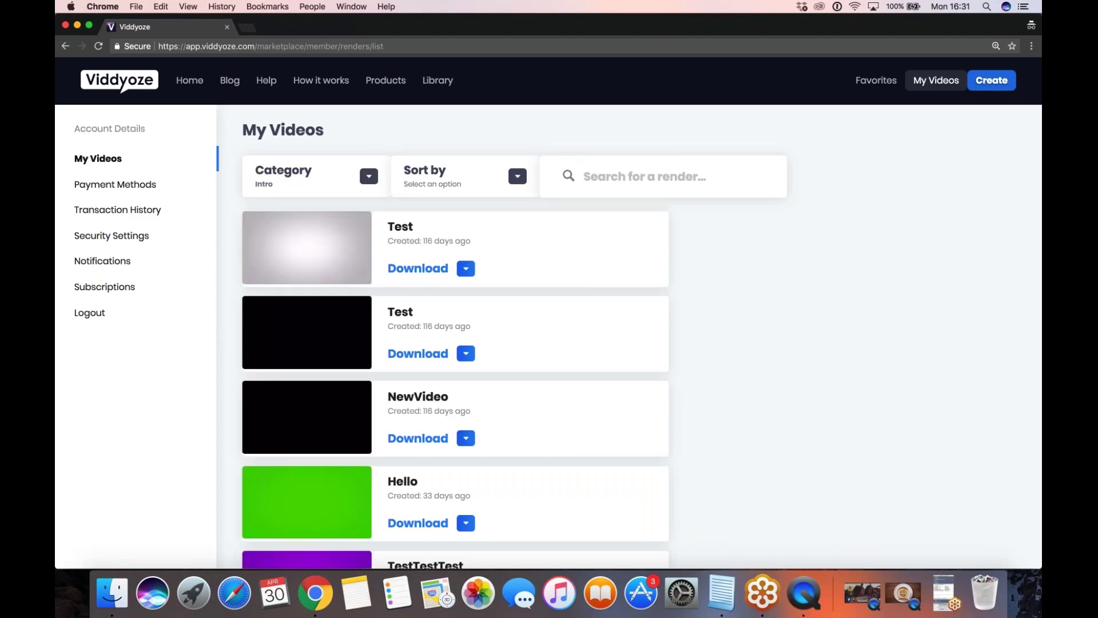
Step: Open the template Library, and switch to the Viddyoze3.0PrelaunchWebinar deck in Google Slides to present it from slide 10
left_click(438, 80)
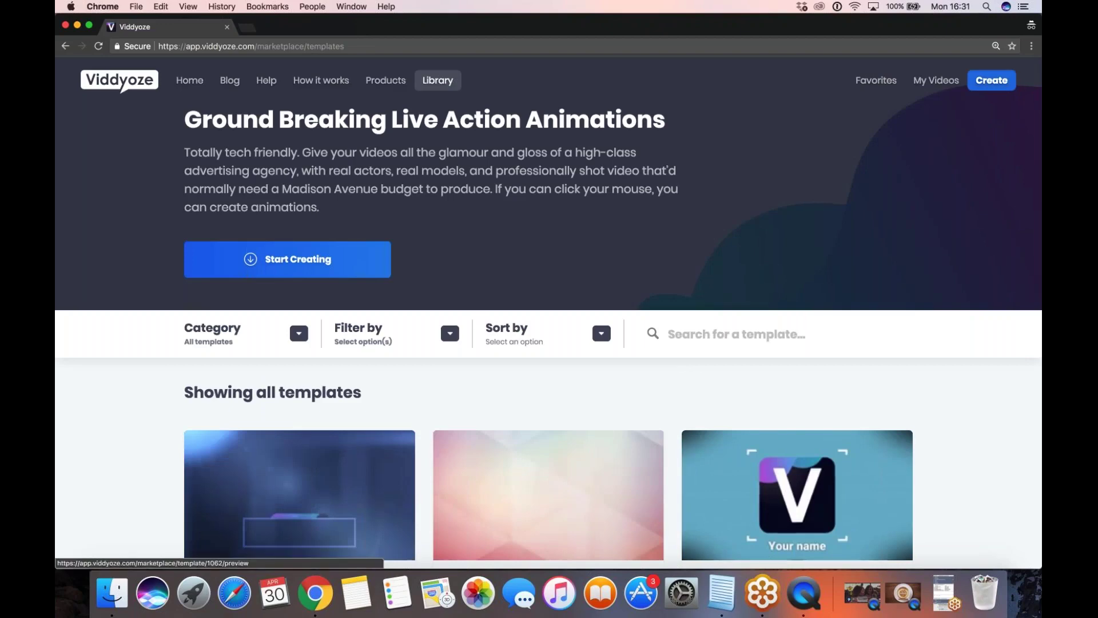
left_click(78, 28)
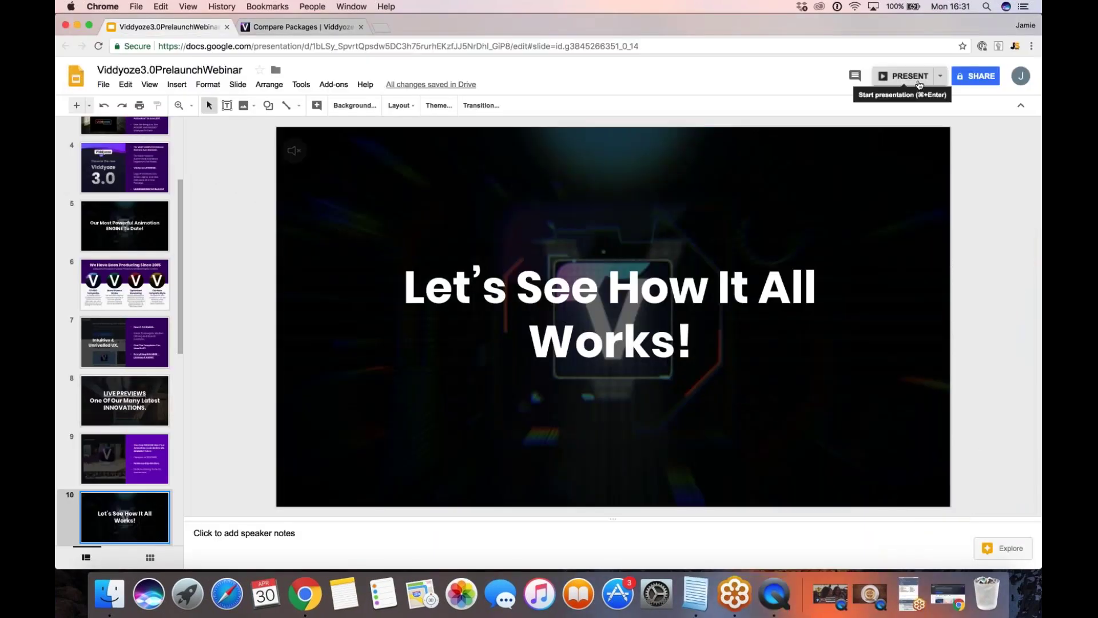
left_click(912, 77)
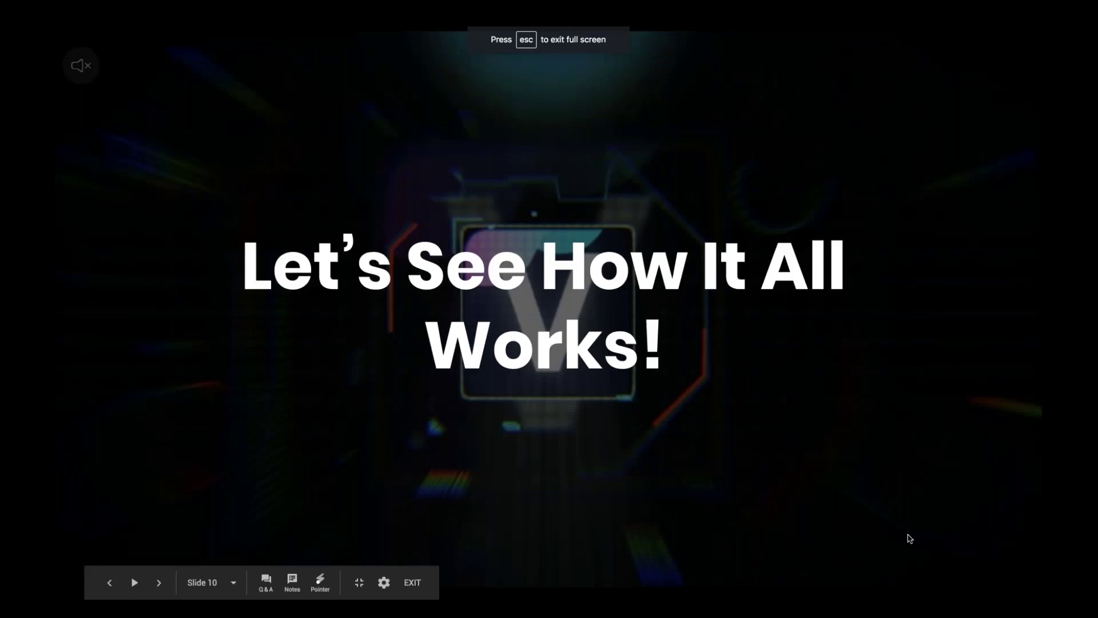